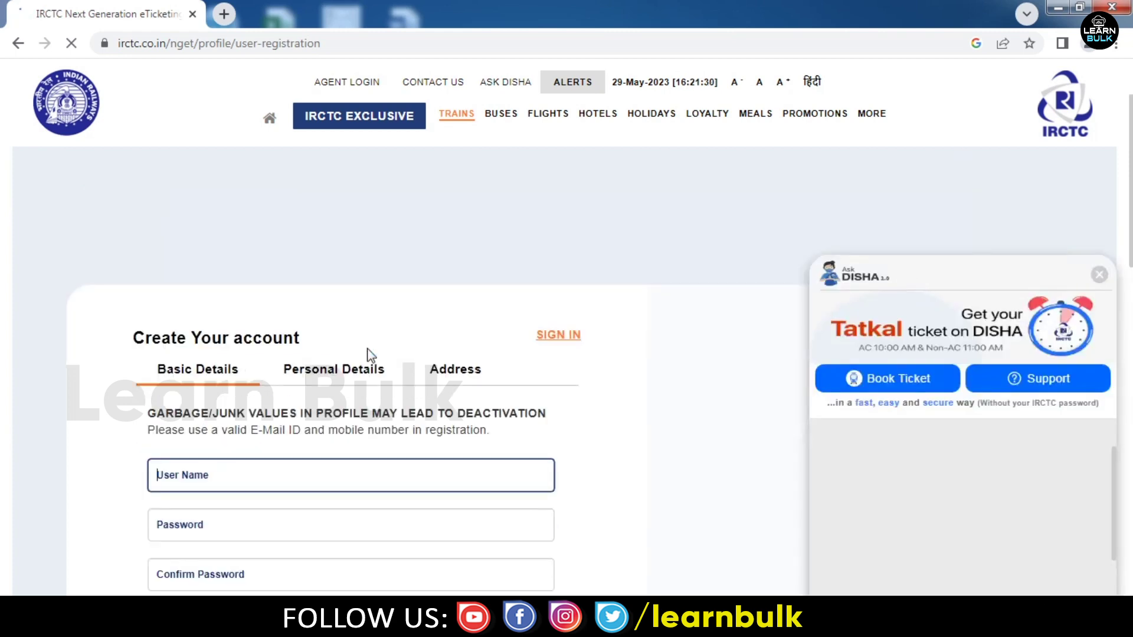
- Dismiss the DISHA chat panel and enter the new account's user name
{"action": "left_click", "coordinate": [1099, 276]}
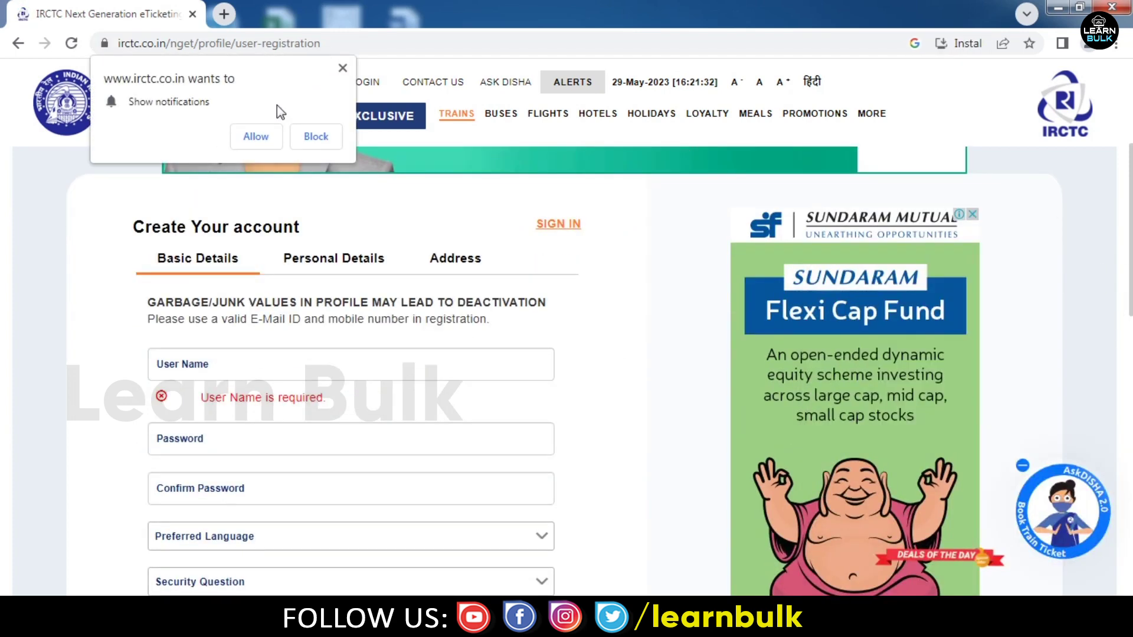
{"action": "left_click", "coordinate": [249, 363]}
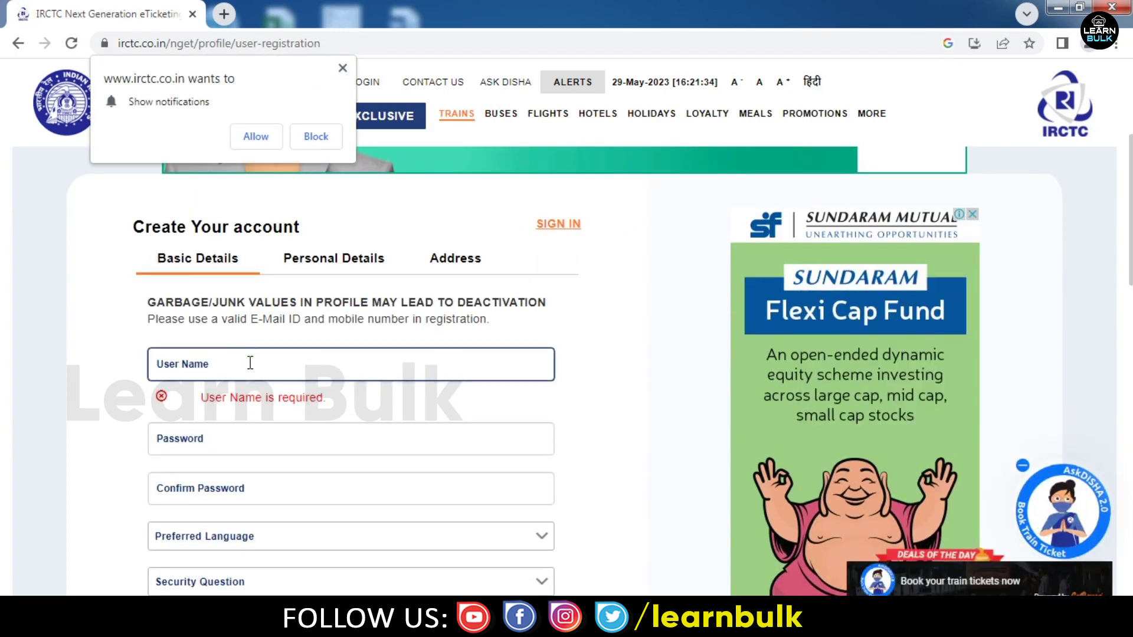
{"action": "scroll", "coordinate": [249, 362], "scroll_direction": "down", "scroll_amount": 2}
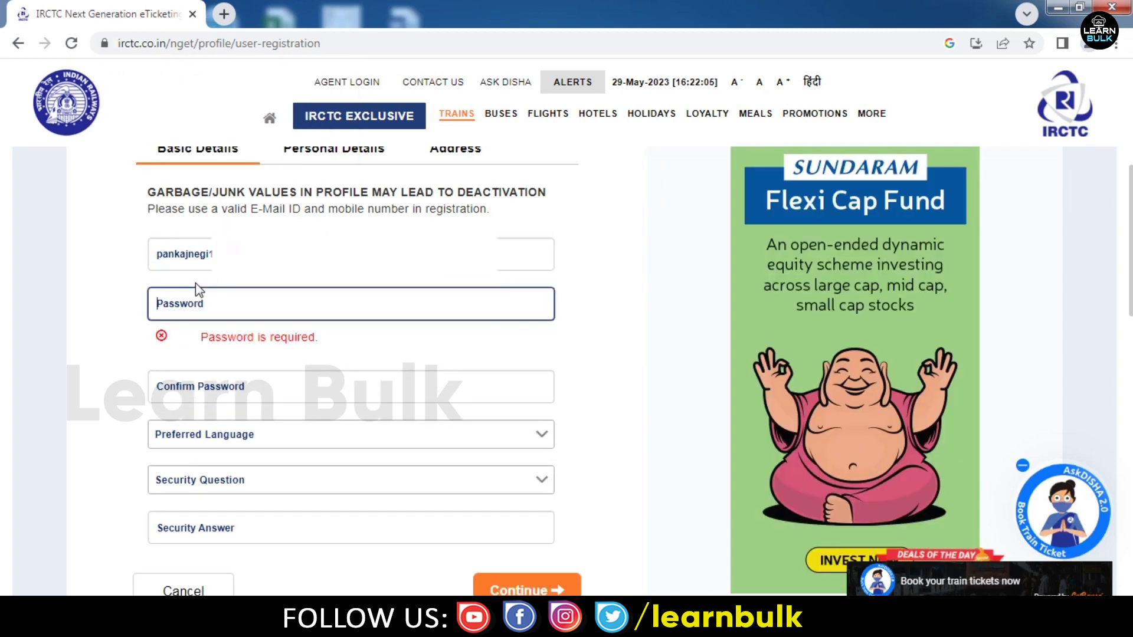
- Enter the new account password in both the Password and Confirm Password fields
{"action": "left_click", "coordinate": [247, 305]}
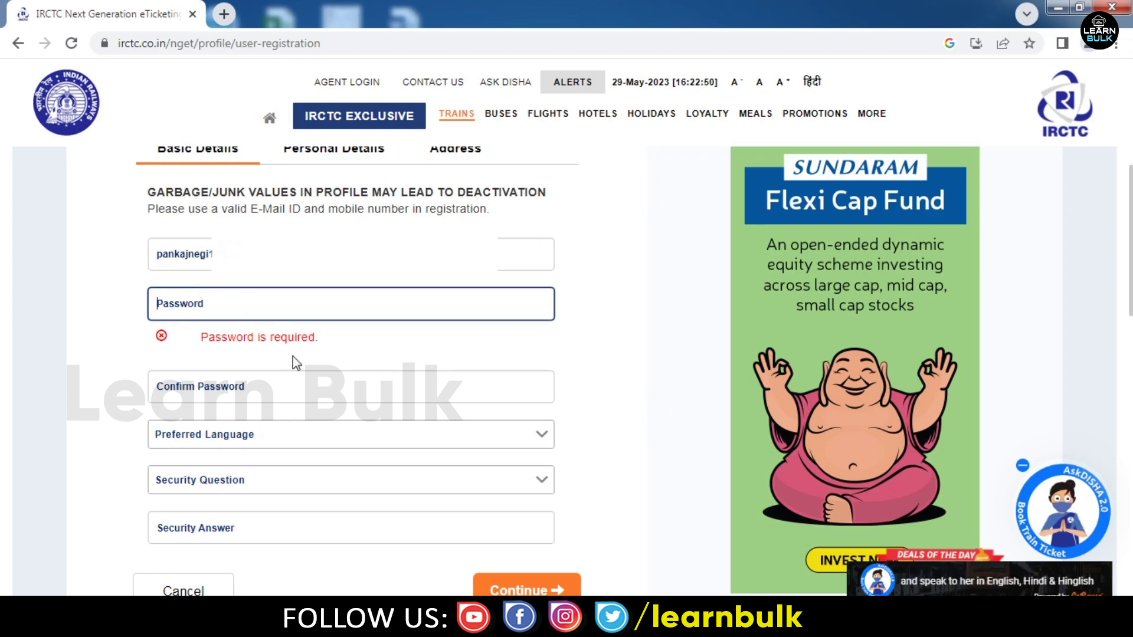
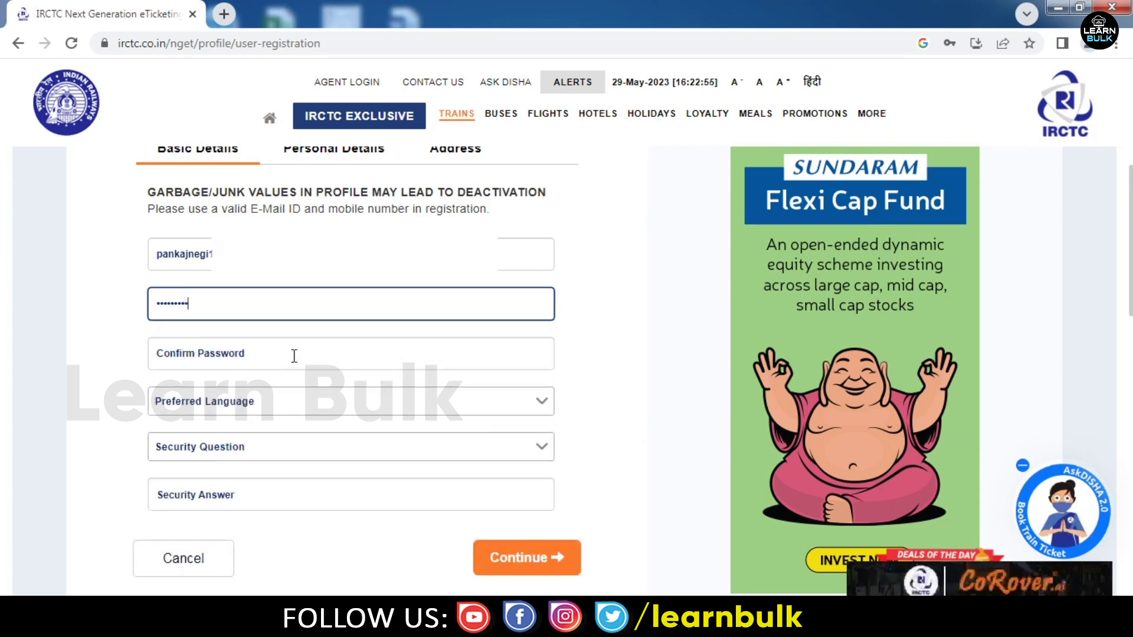
{"action": "left_click", "coordinate": [289, 359]}
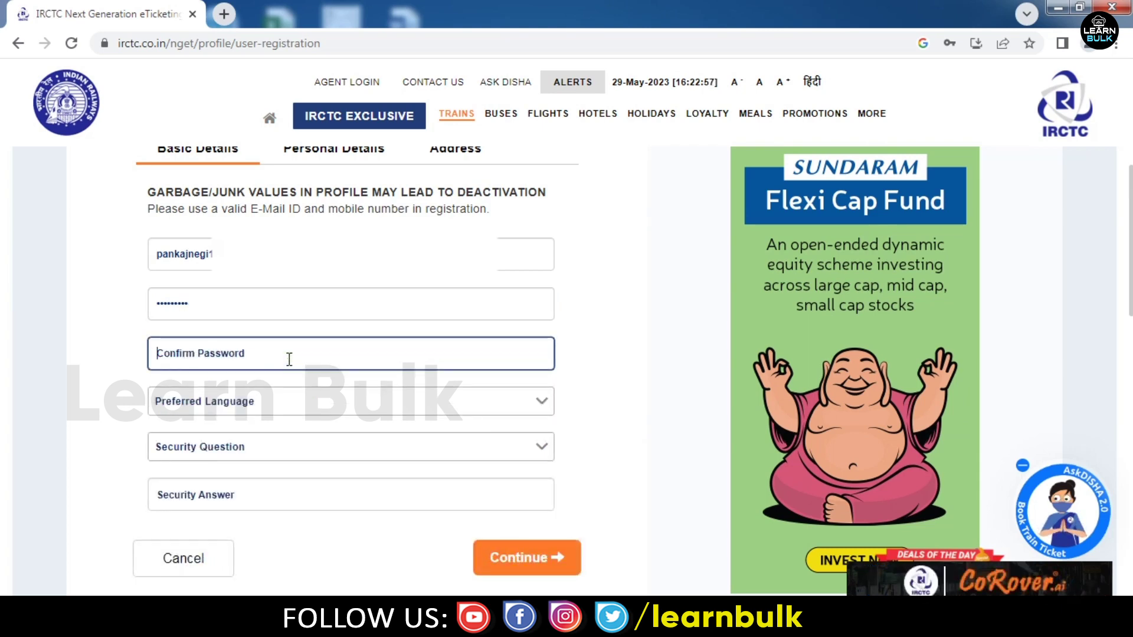
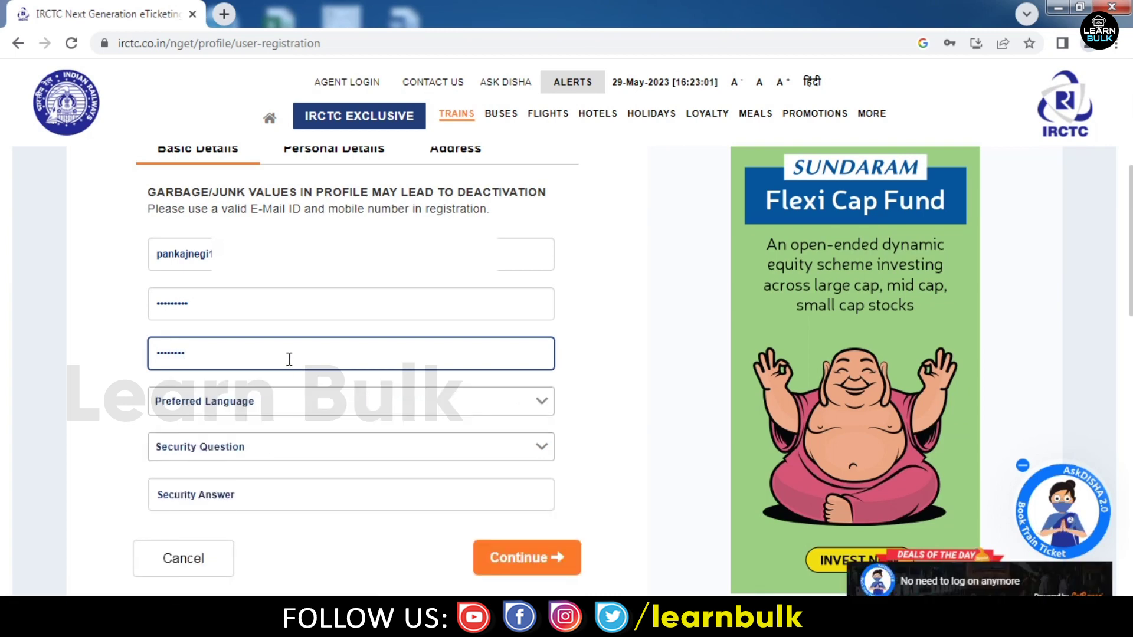
- Choose English as the preferred language and 'Who was your Childhood hero?' as the security question
{"action": "left_click", "coordinate": [266, 412]}
{"action": "scroll", "coordinate": [642, 465], "scroll_direction": "down", "scroll_amount": 2}
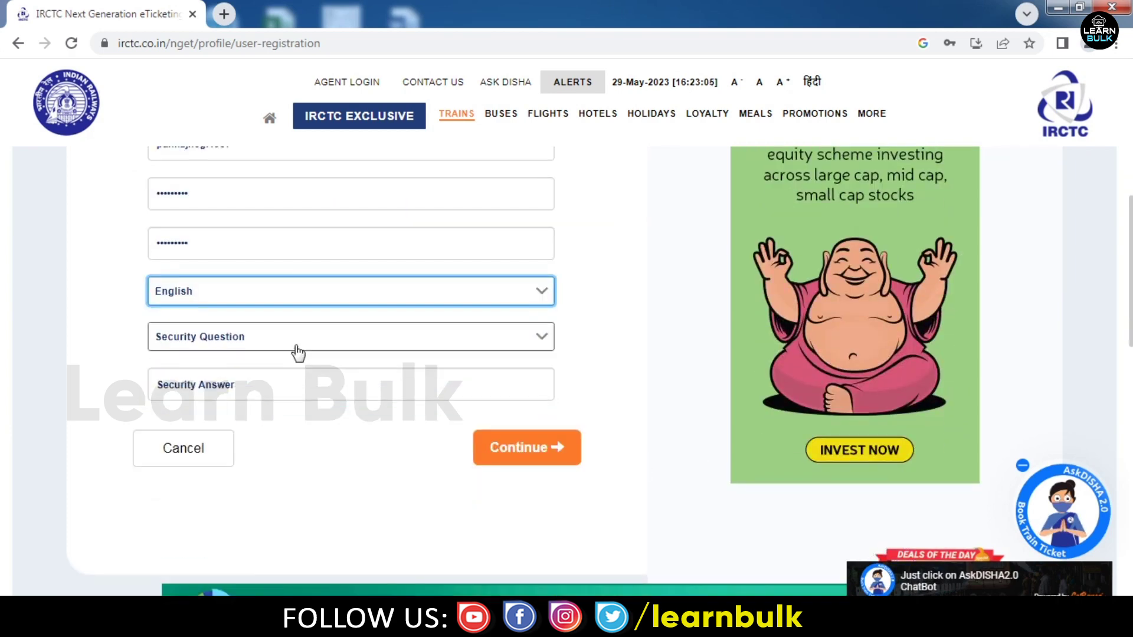
{"action": "left_click", "coordinate": [293, 339]}
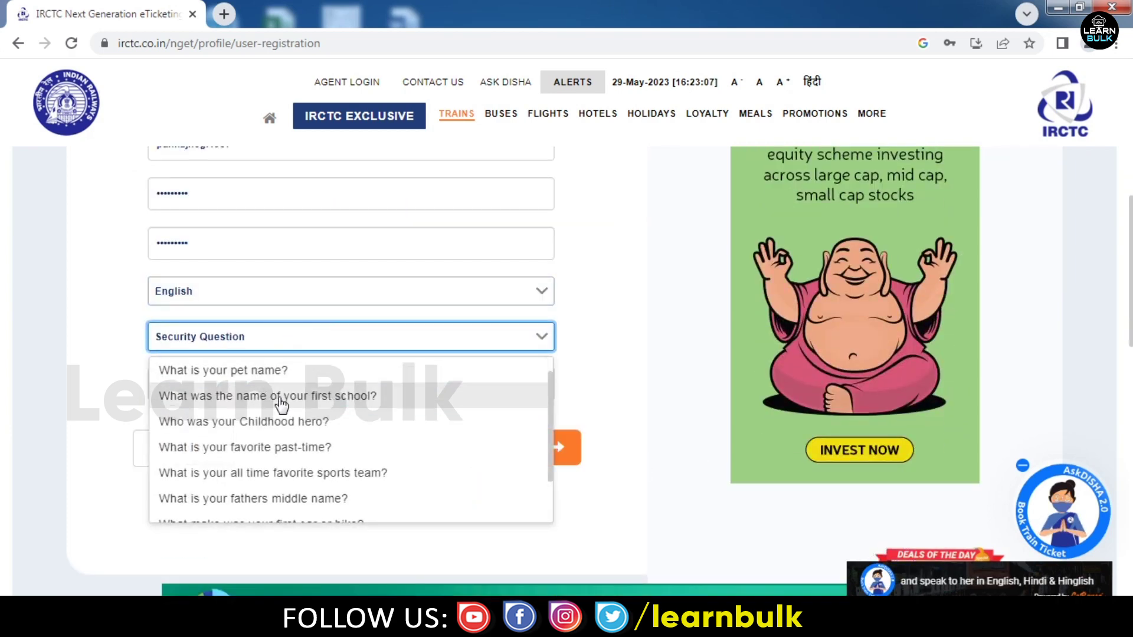
{"action": "left_click", "coordinate": [308, 429]}
- Enter the security answer without spaces and continue to the personal details step
{"action": "left_click", "coordinate": [301, 391]}
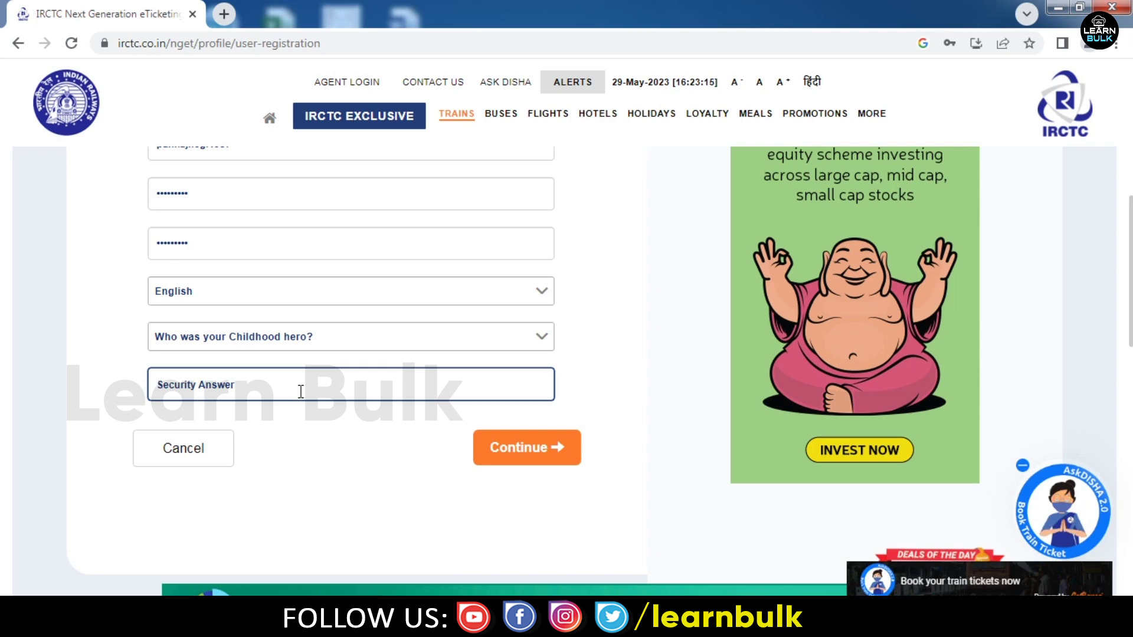
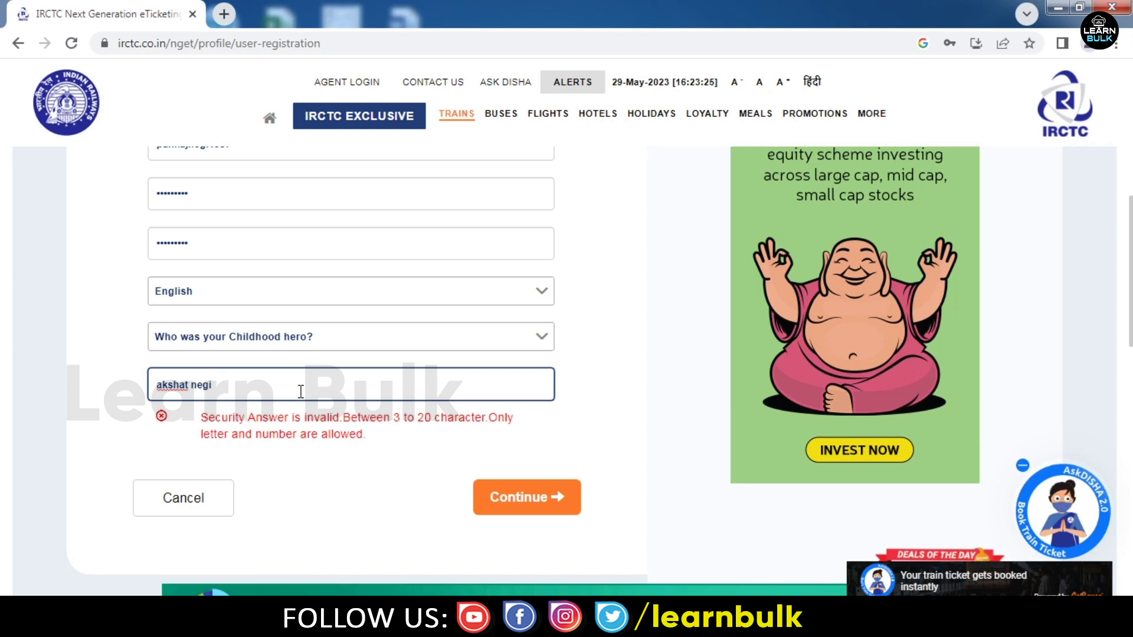
{"action": "key", "text": "Tab"}
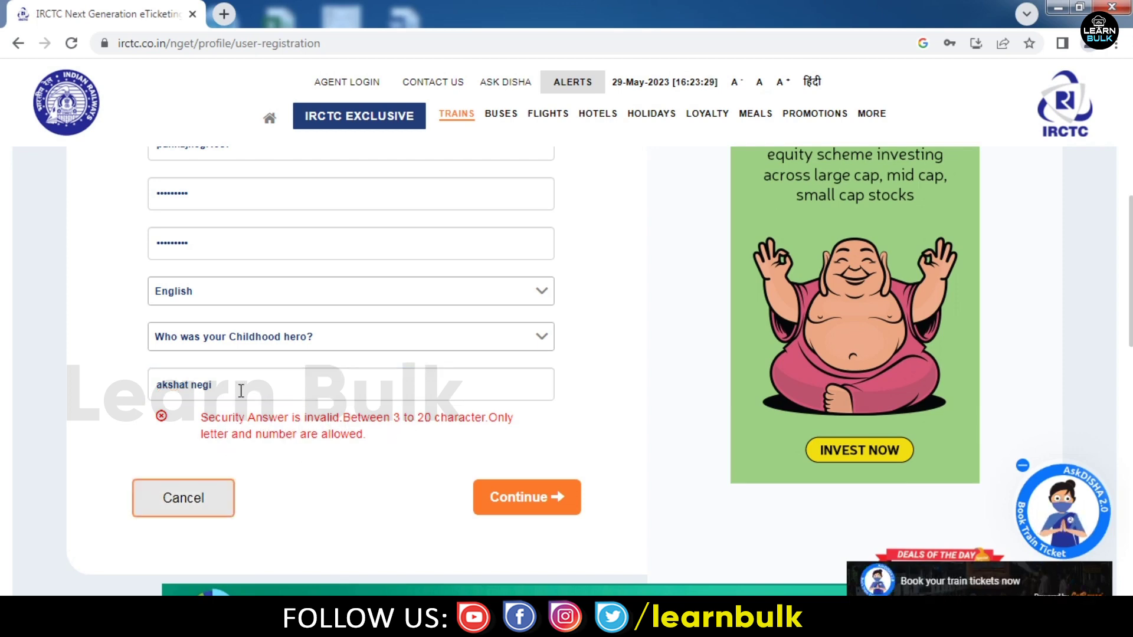
{"action": "left_click", "coordinate": [195, 391]}
{"action": "key", "text": "BackSpace"}
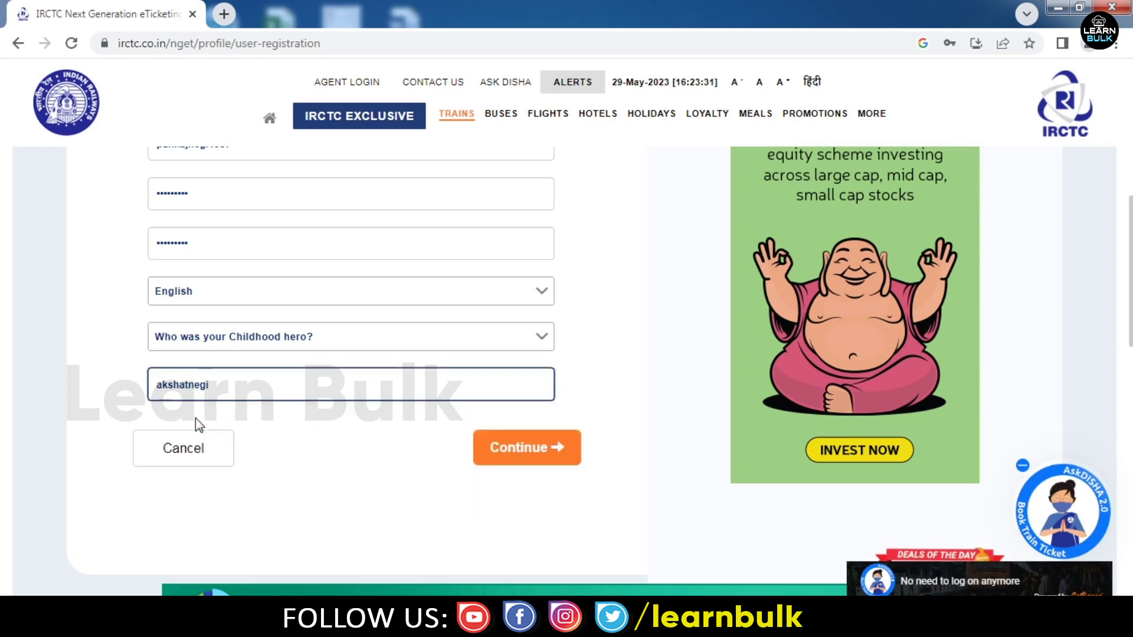
{"action": "key", "text": "Tab"}
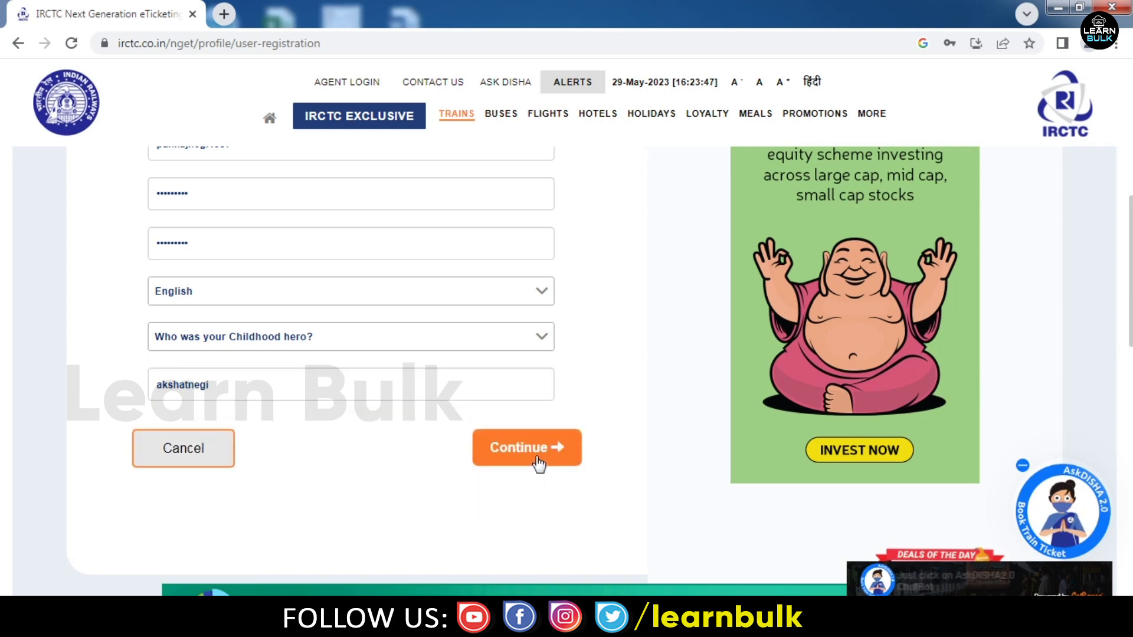
{"action": "left_click", "coordinate": [535, 458]}
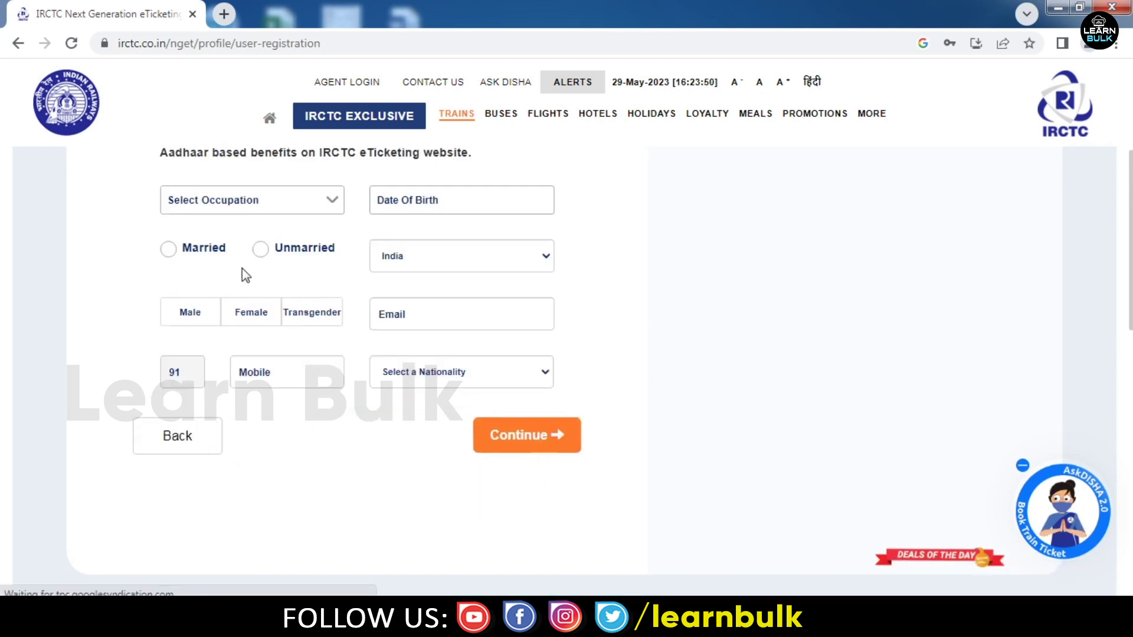
- Set the occupation to PRIVATE
{"action": "left_click", "coordinate": [323, 250]}
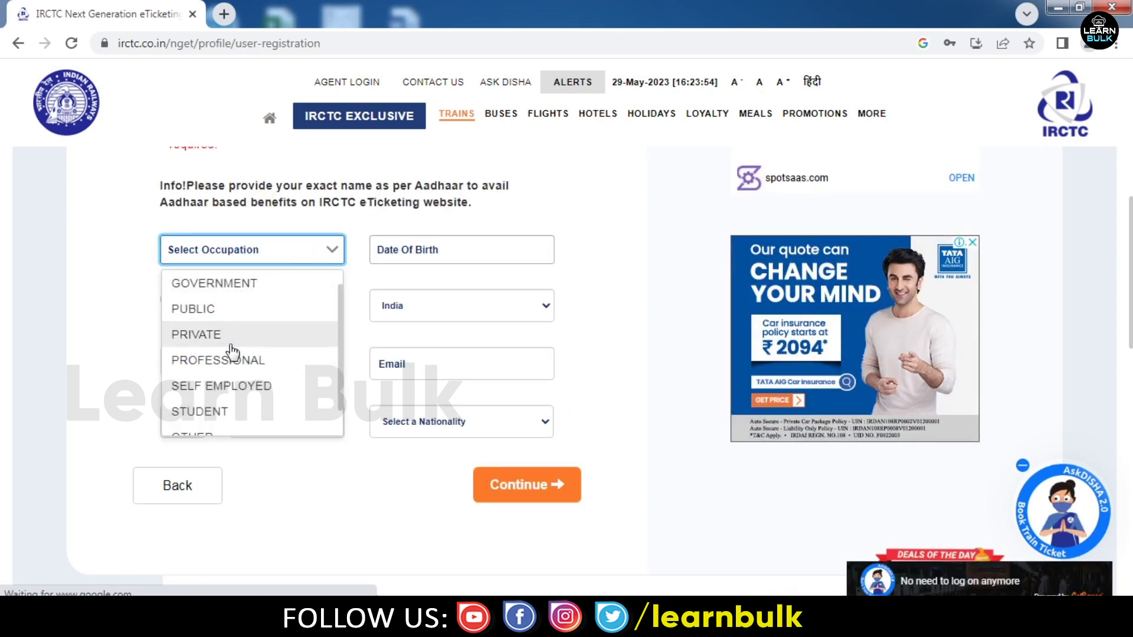
{"action": "scroll", "coordinate": [246, 407], "scroll_direction": "down", "scroll_amount": 1}
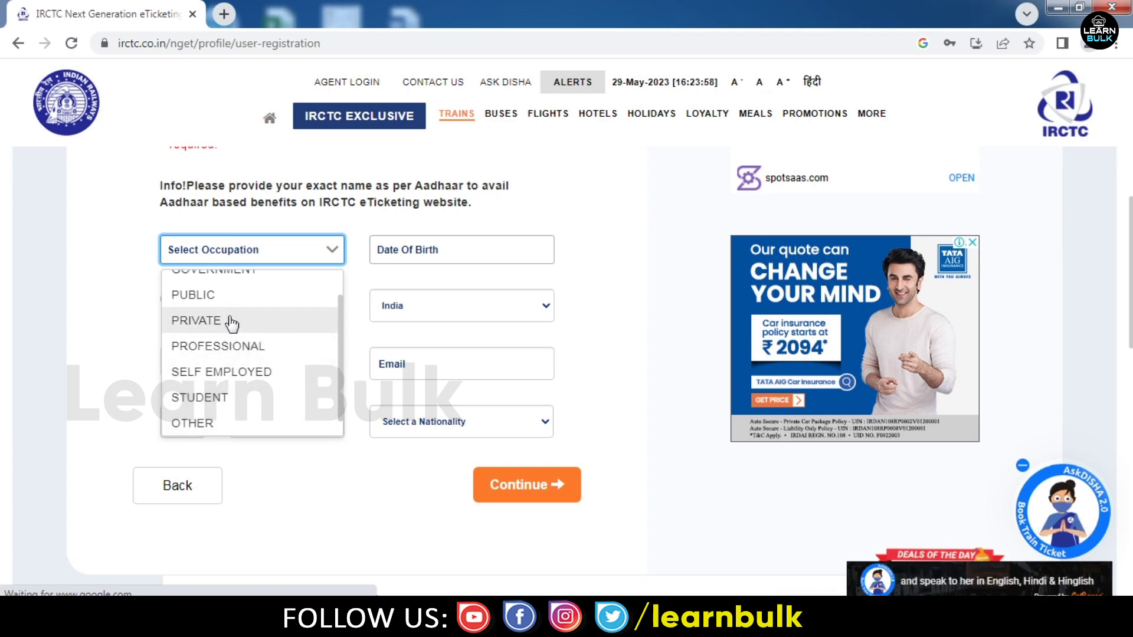
{"action": "left_click", "coordinate": [232, 322]}
- Set the date of birth to 16-03-1986 and the marital status to Married
{"action": "left_click", "coordinate": [458, 250]}
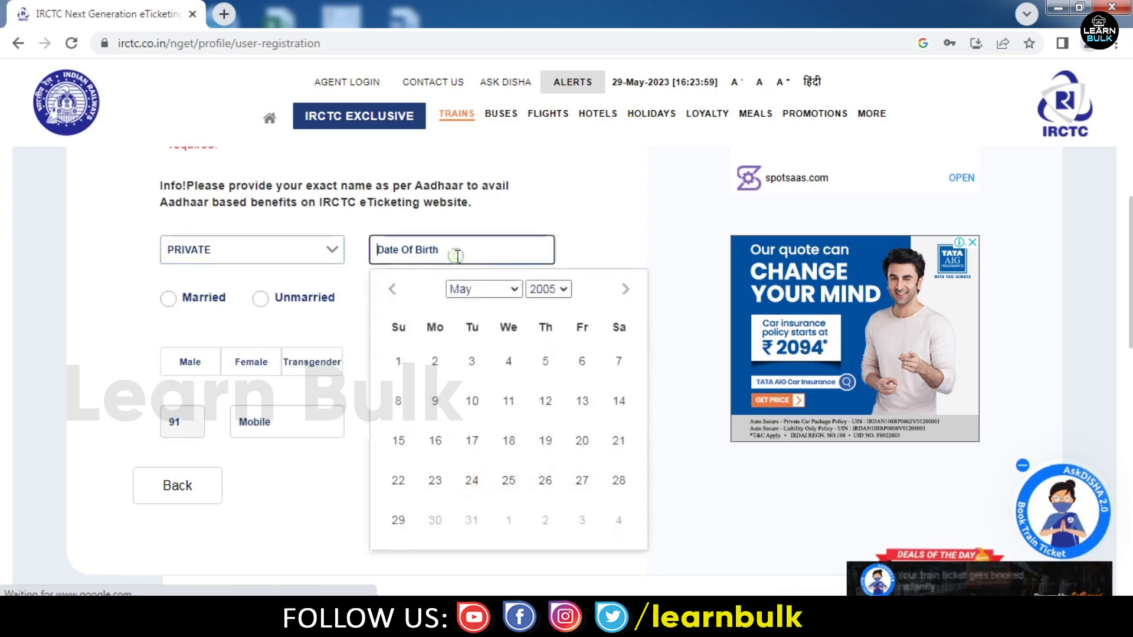
{"action": "left_click", "coordinate": [562, 291]}
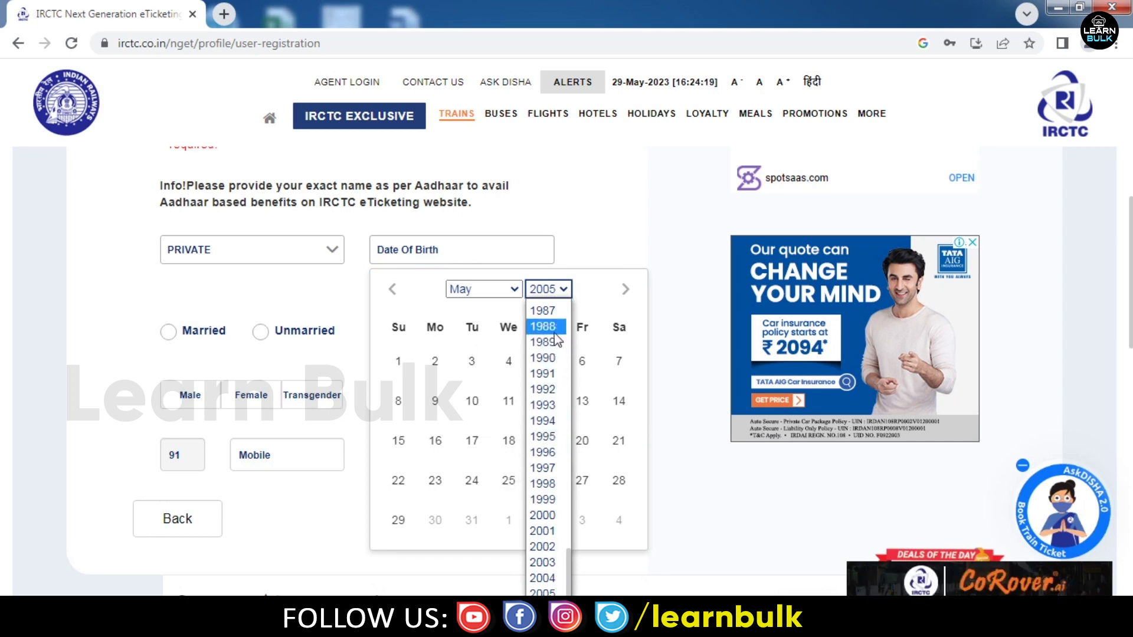
{"action": "scroll", "coordinate": [549, 354], "scroll_direction": "up", "scroll_amount": 4}
{"action": "left_click", "coordinate": [547, 517]}
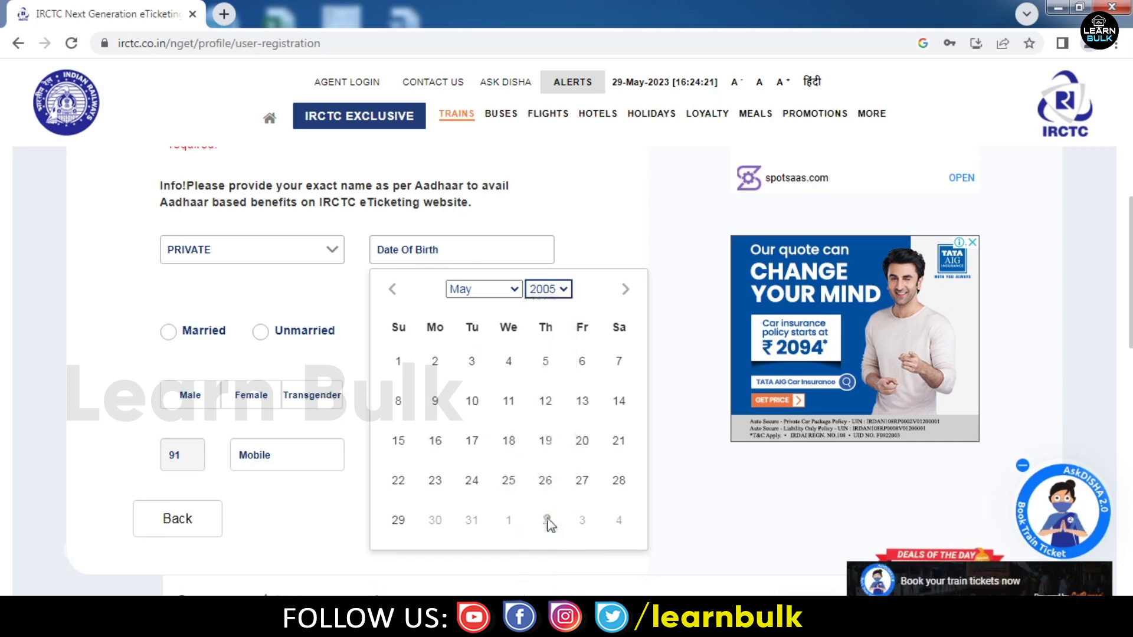
{"action": "left_click", "coordinate": [502, 289]}
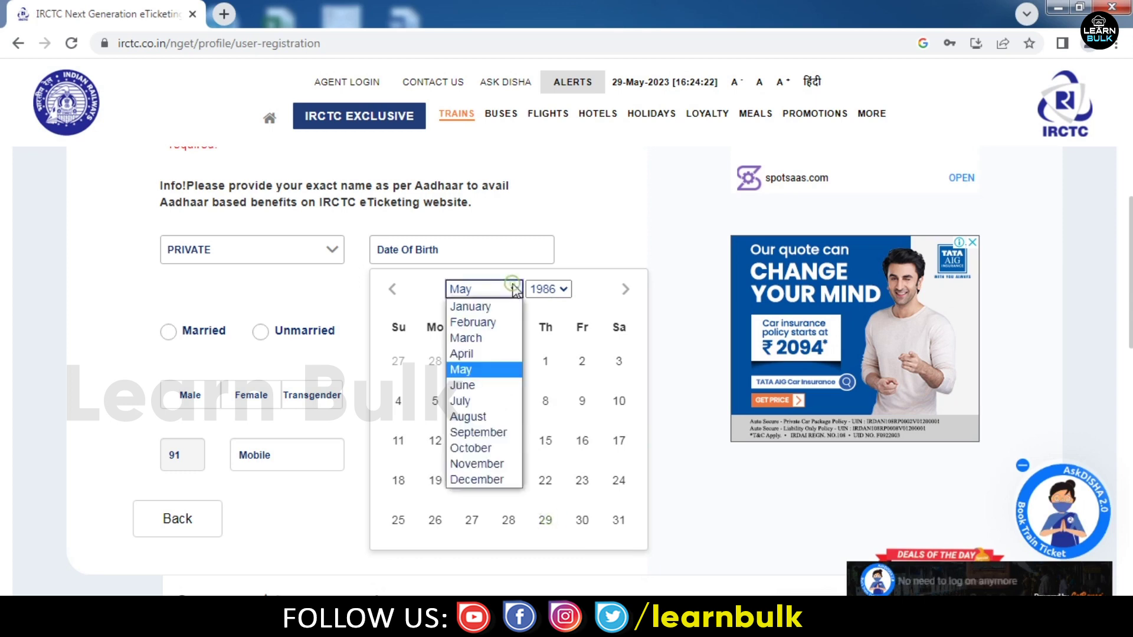
{"action": "left_click", "coordinate": [495, 338]}
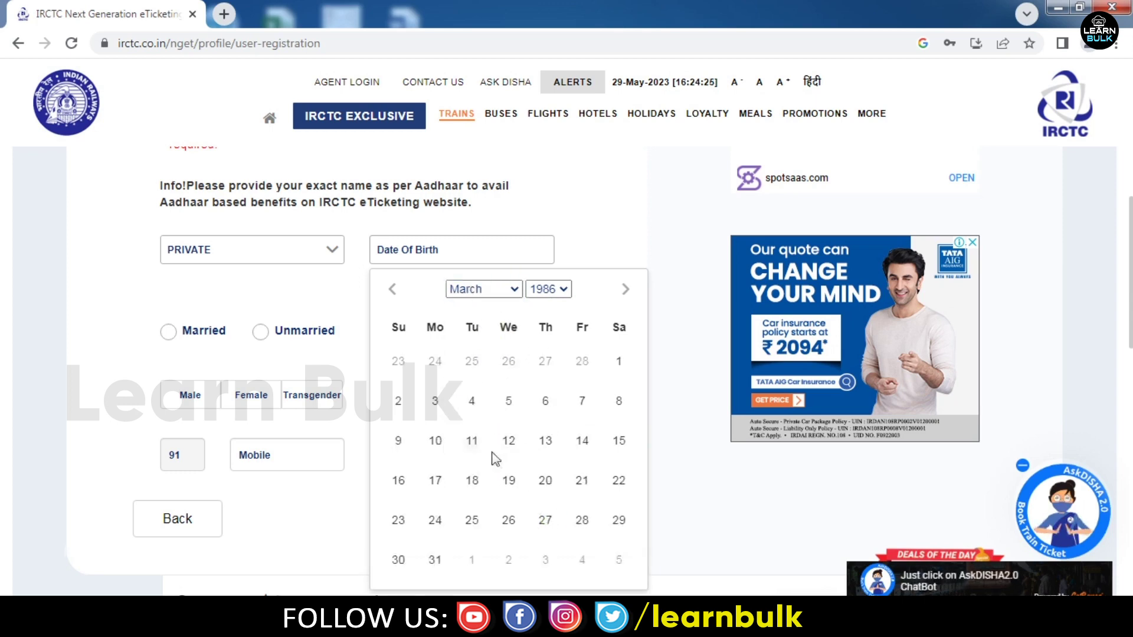
{"action": "left_click", "coordinate": [399, 480]}
{"action": "left_click", "coordinate": [171, 299]}
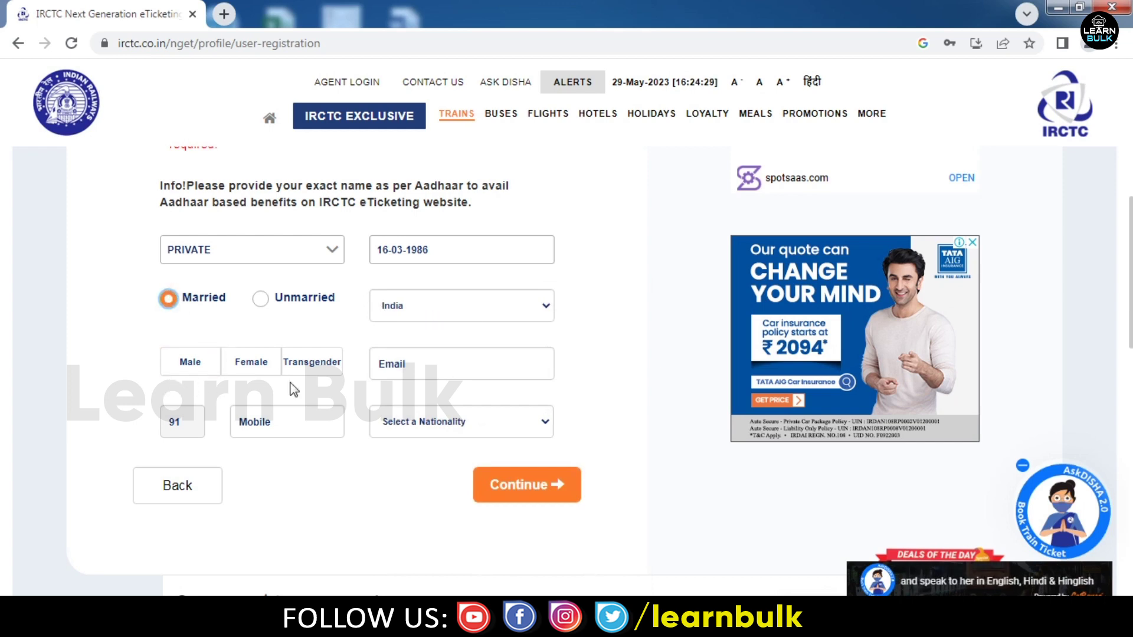
- Select Male gender and enter the user's e-mail address and mobile number
{"action": "left_click", "coordinate": [184, 371]}
{"action": "left_click", "coordinate": [303, 424]}
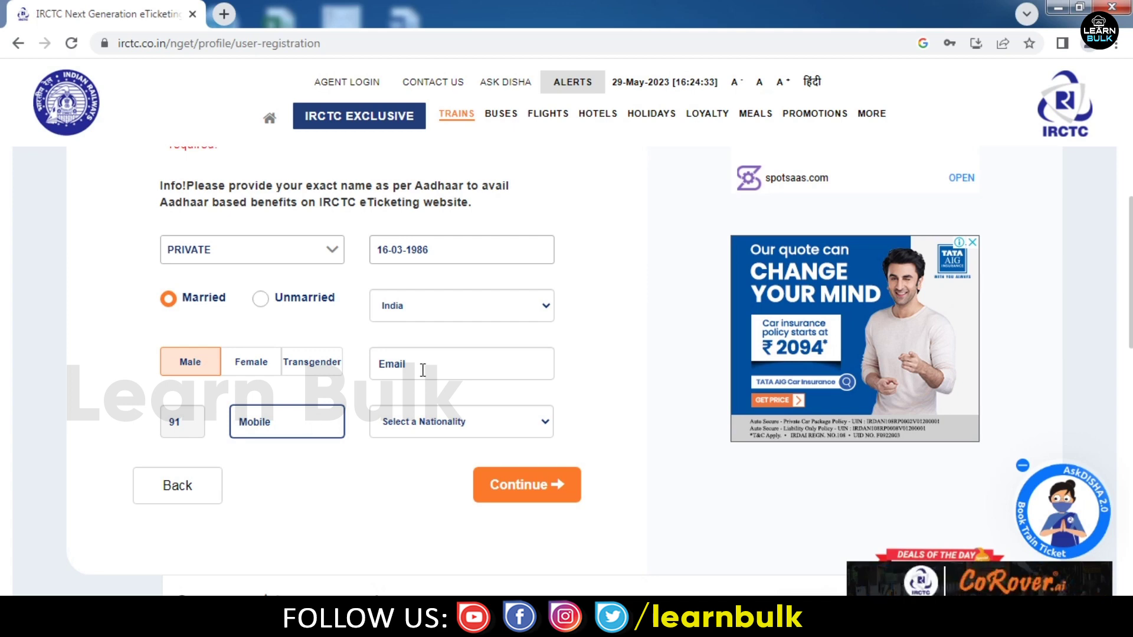
{"action": "left_click", "coordinate": [502, 364]}
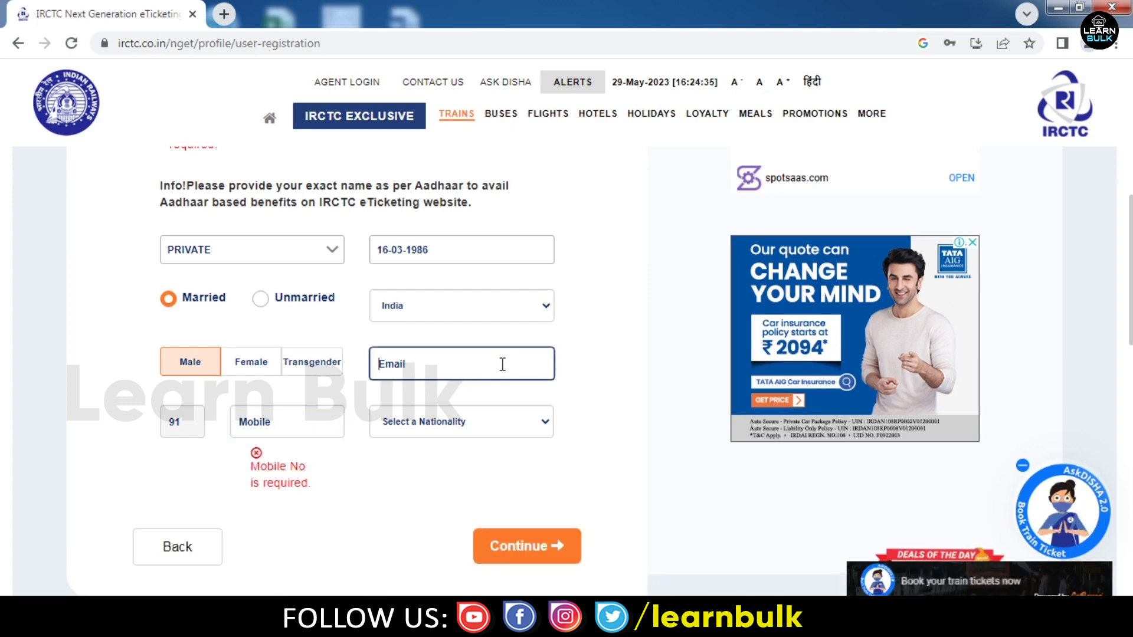
{"action": "type", "text": "p"}
{"action": "key", "text": "BackSpace"}
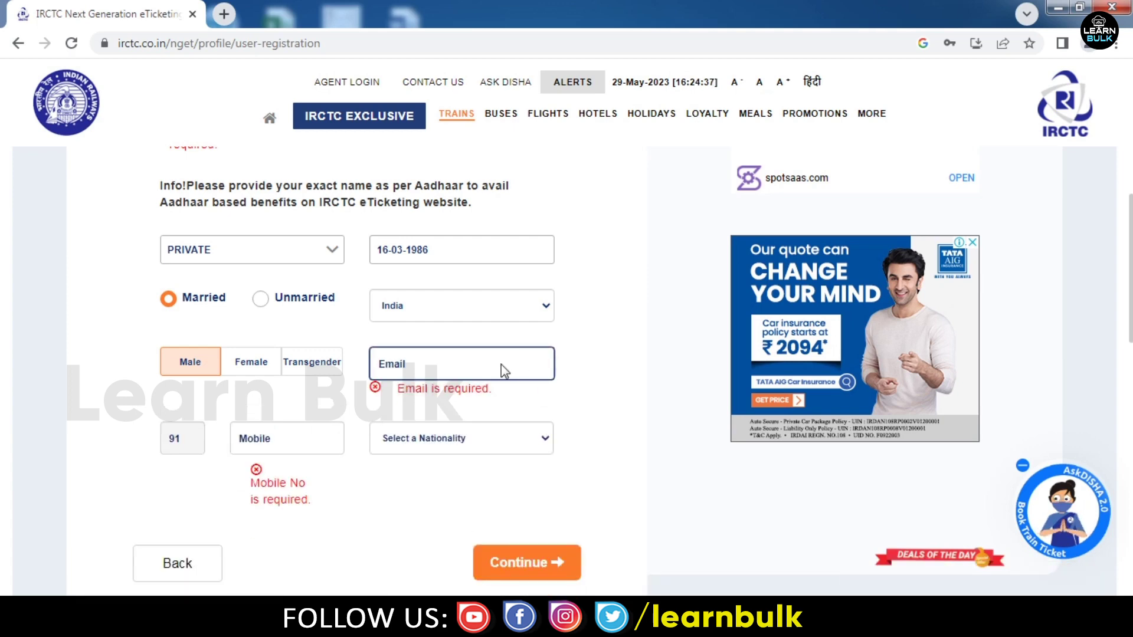
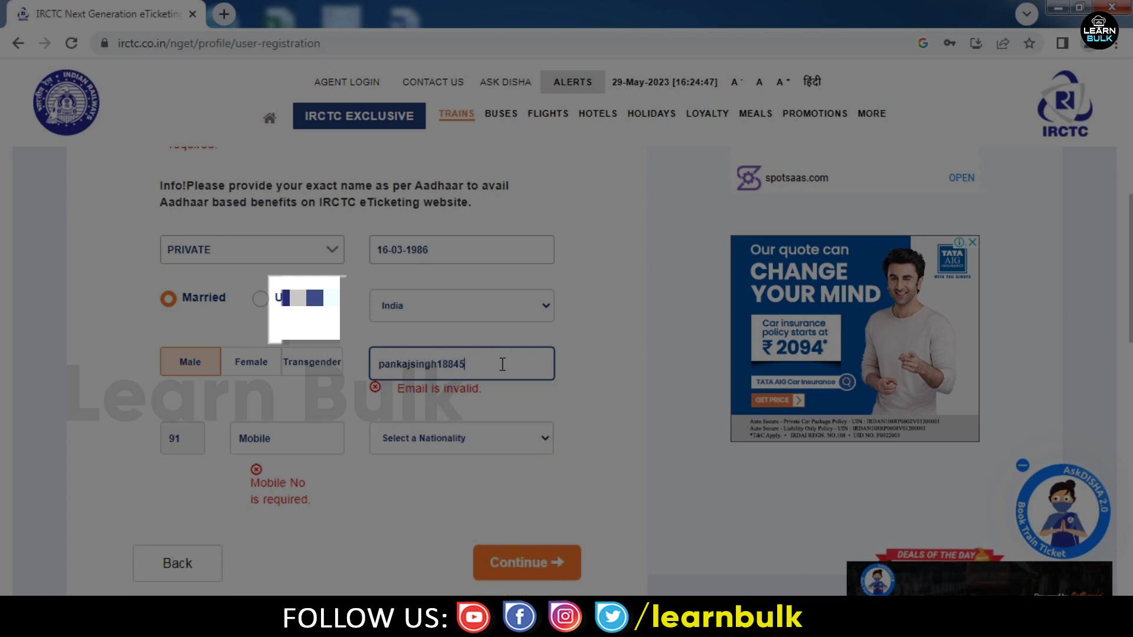
{"action": "key", "text": "Tab"}
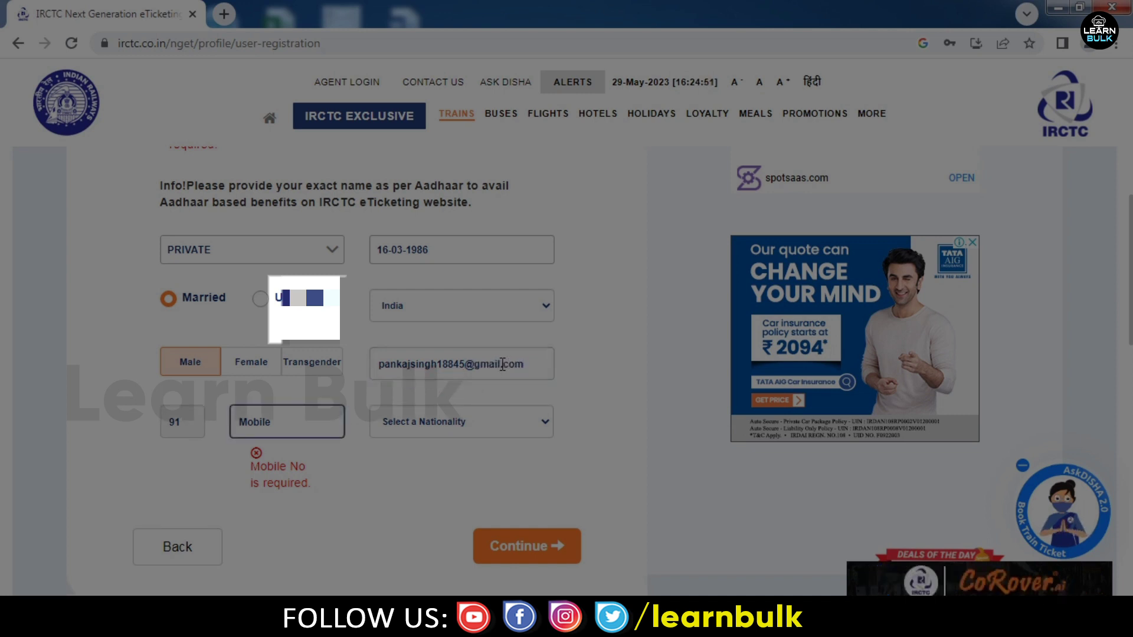
{"action": "scroll", "coordinate": [502, 364], "scroll_direction": "down", "scroll_amount": 2}
{"action": "type", "text": "7"}
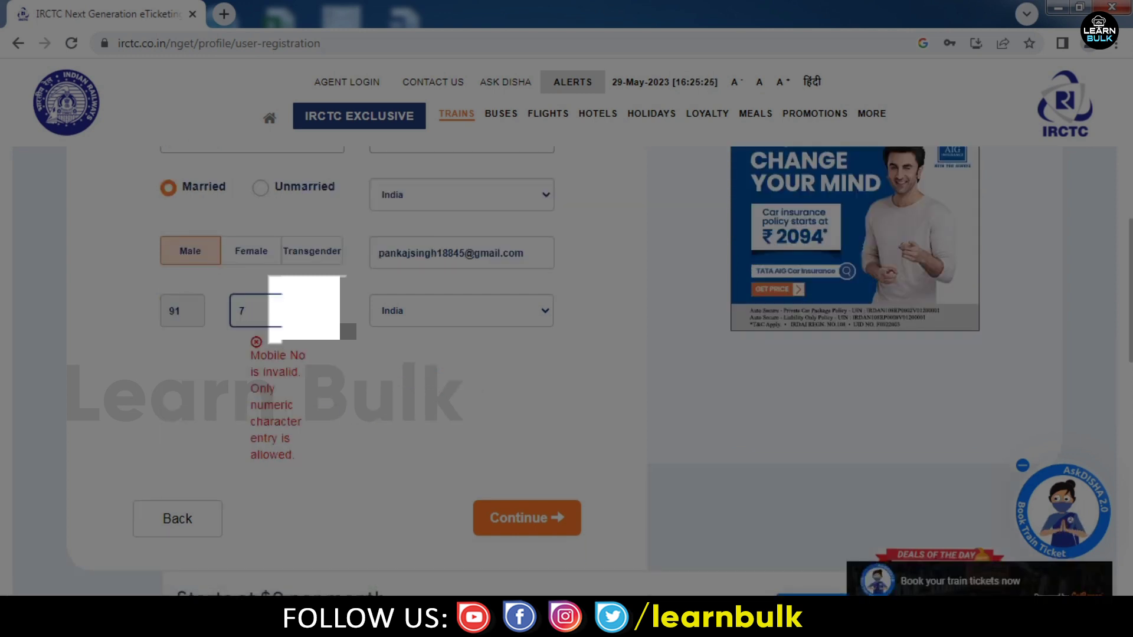
{"action": "type", "text": "66"}
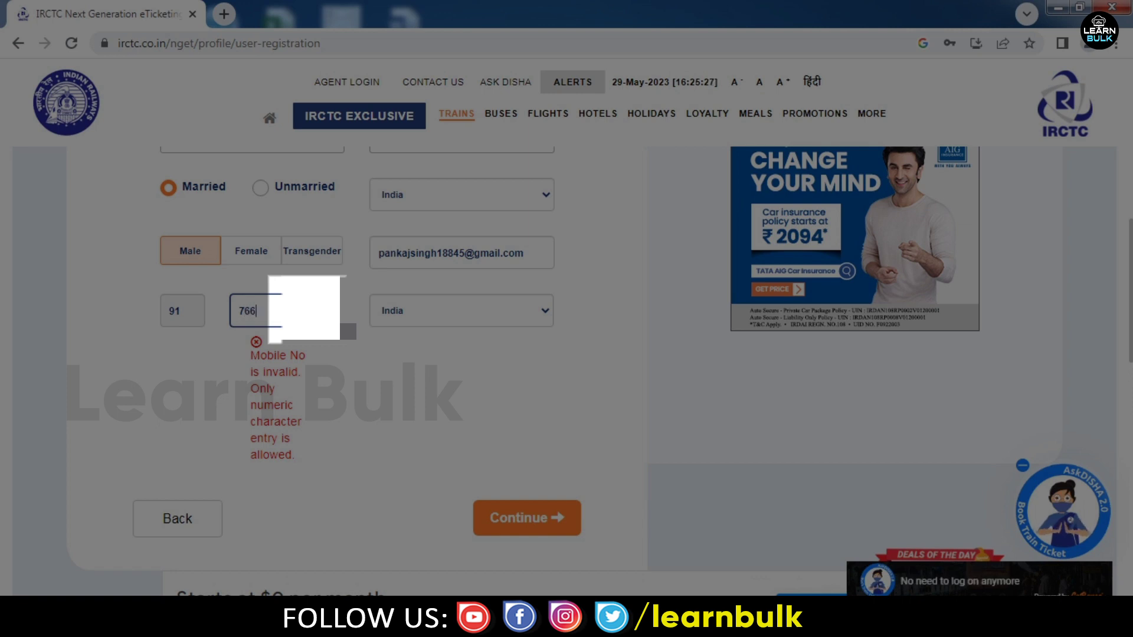
{"action": "type", "text": "94153"}
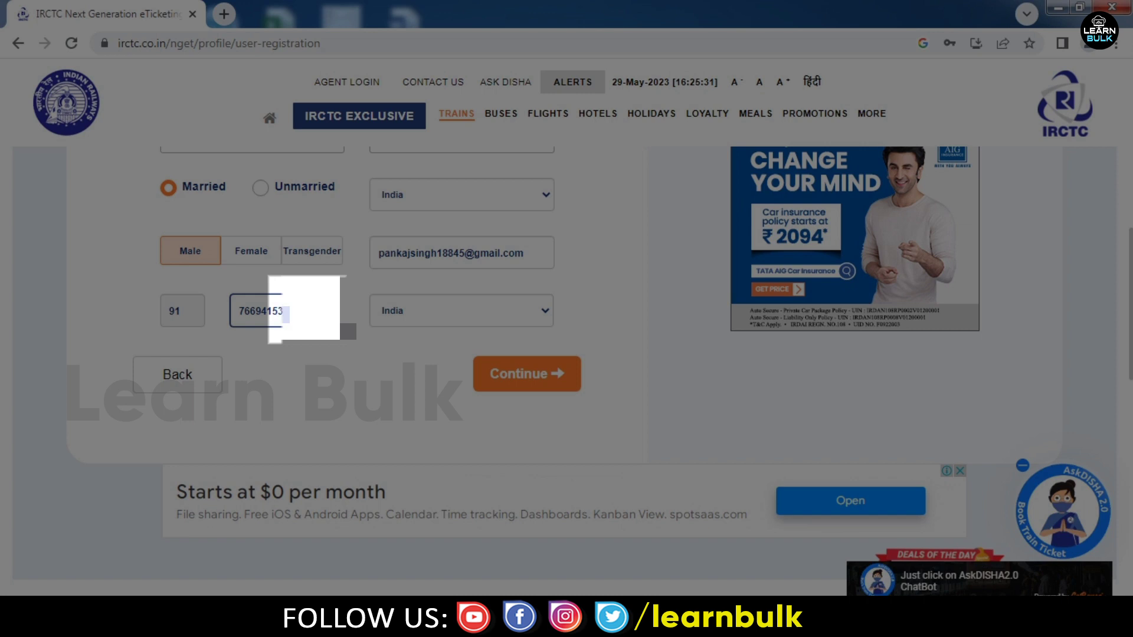
{"action": "key", "text": "Tab"}
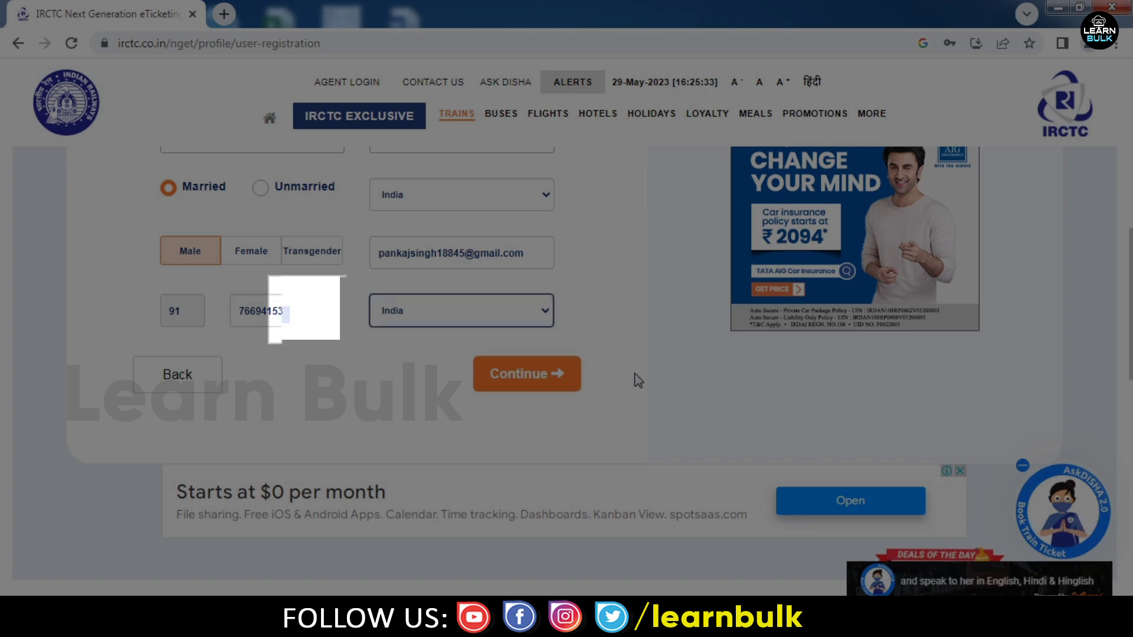
- Continue past personal details and enter the user's first and last names
{"action": "left_click", "coordinate": [533, 384]}
{"action": "left_click", "coordinate": [218, 213]}
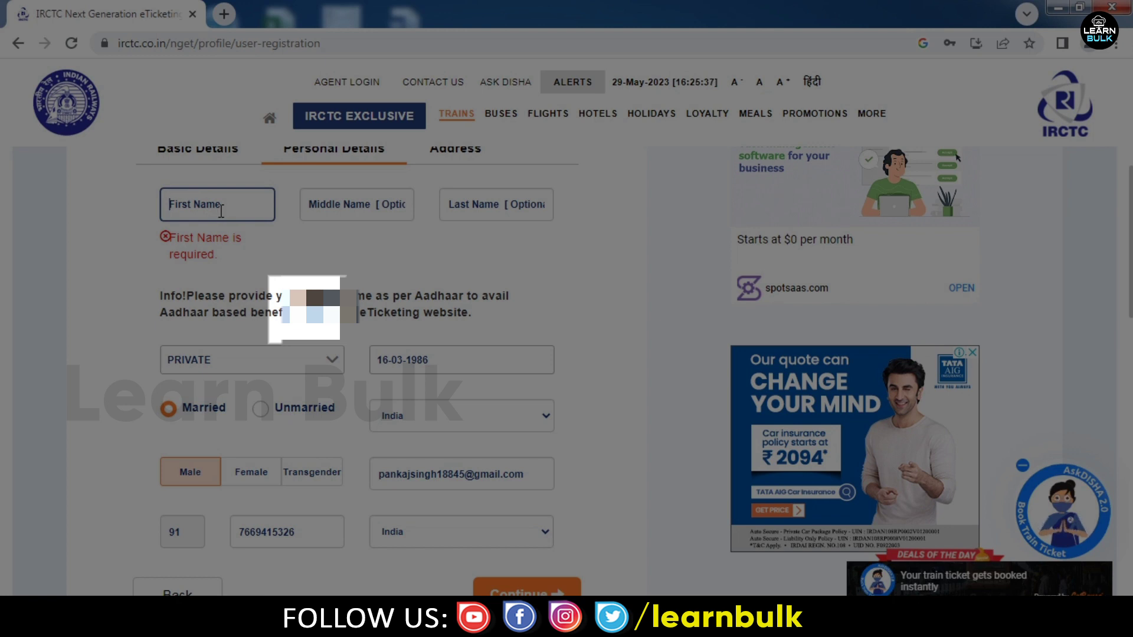
{"action": "type", "text": "Pankaj"}
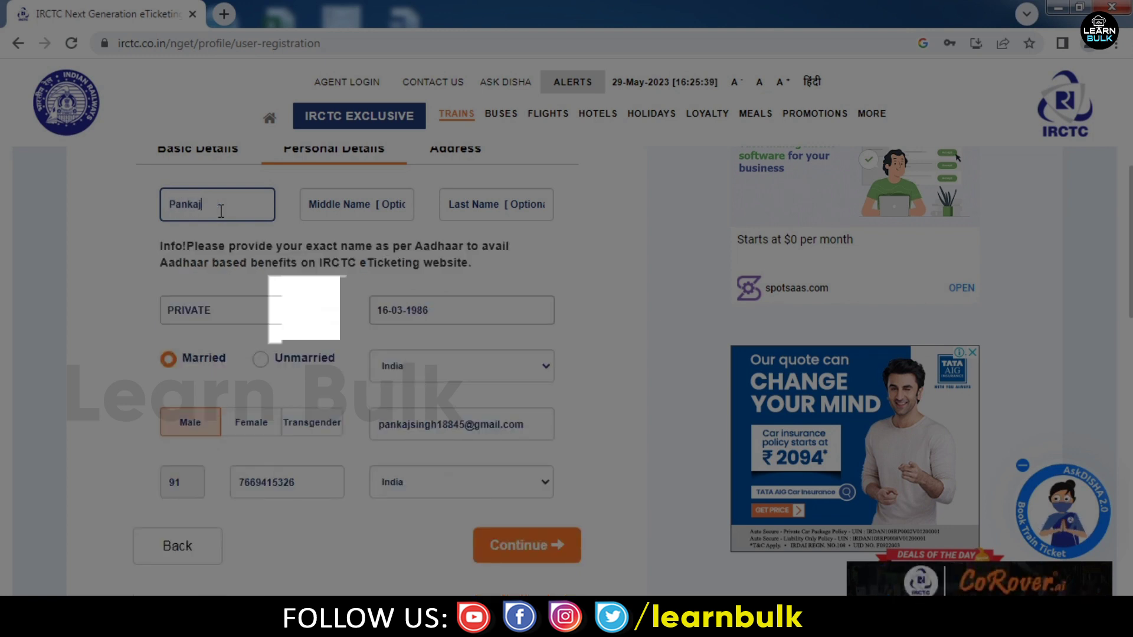
{"action": "key", "text": "Tab"}
{"action": "key", "text": "Tab"}
{"action": "type", "text": "Si"}
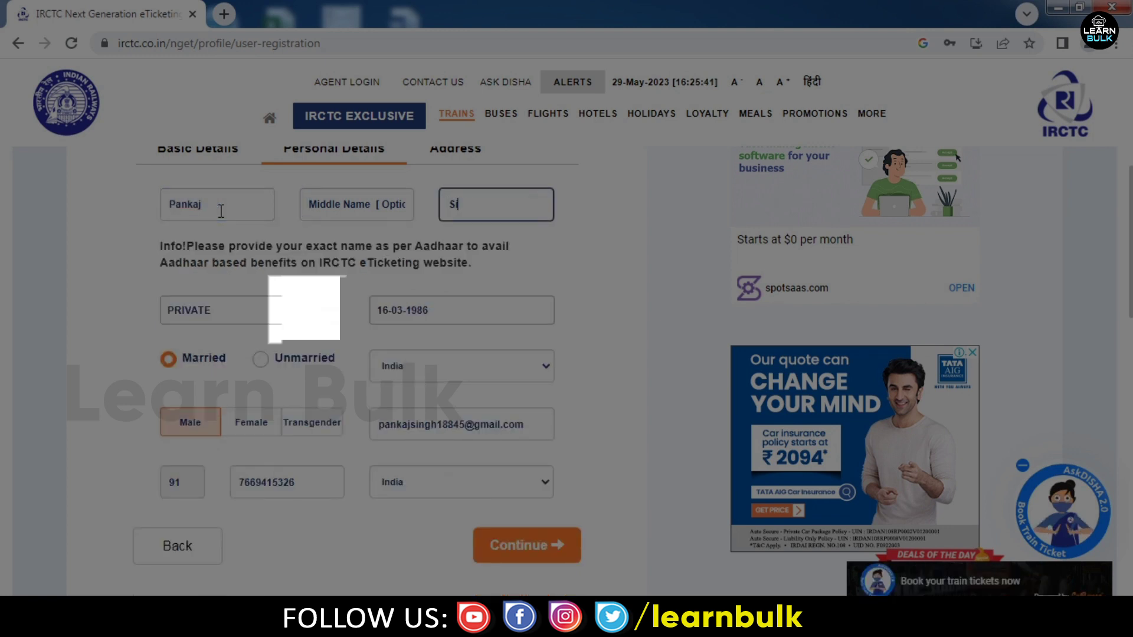
{"action": "key", "text": "Tab"}
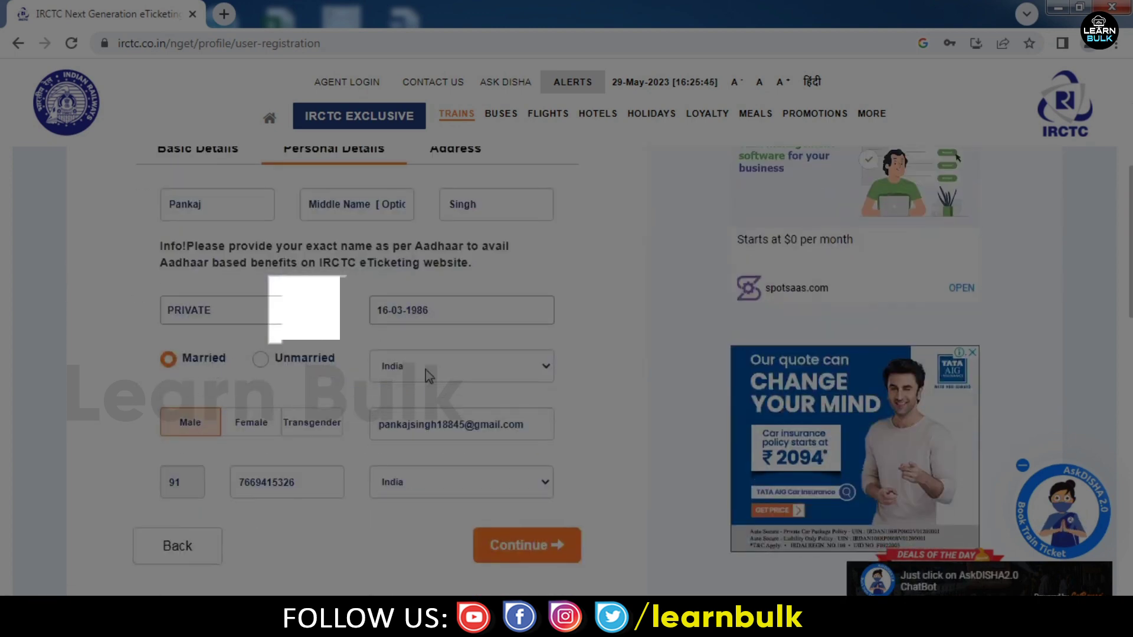
{"action": "scroll", "coordinate": [501, 377], "scroll_direction": "down", "scroll_amount": 2}
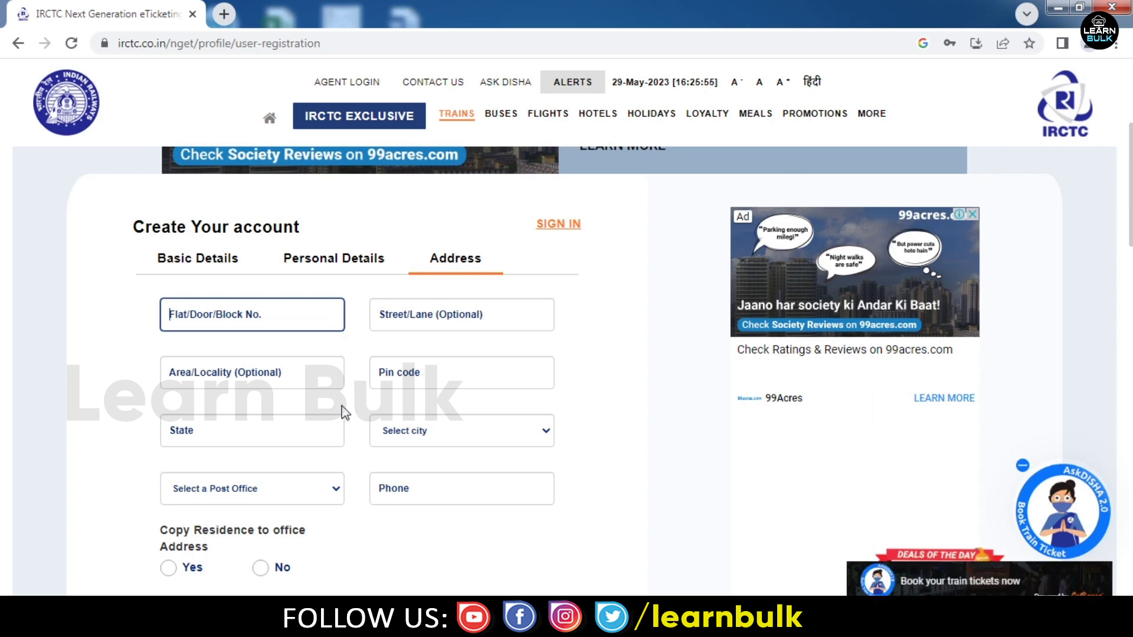
- Fill in the residence address lines and PIN code
{"action": "type", "text": "delhi"}
{"action": "key", "text": "Tab"}
{"action": "type", "text": "delhi"}
{"action": "key", "text": "Tab"}
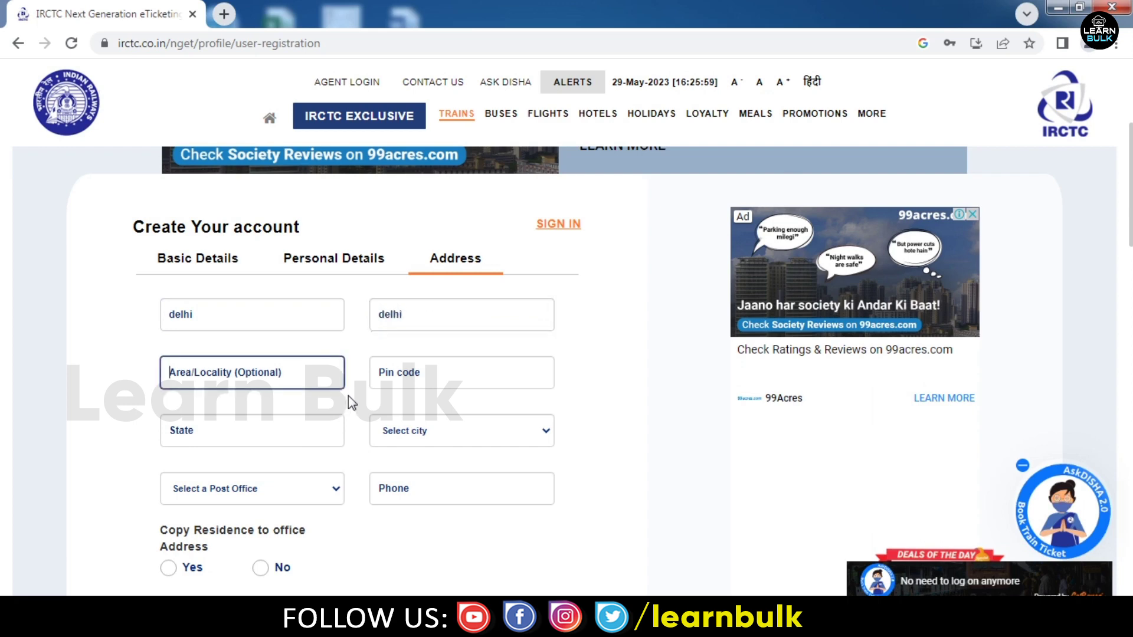
{"action": "type", "text": "delhi"}
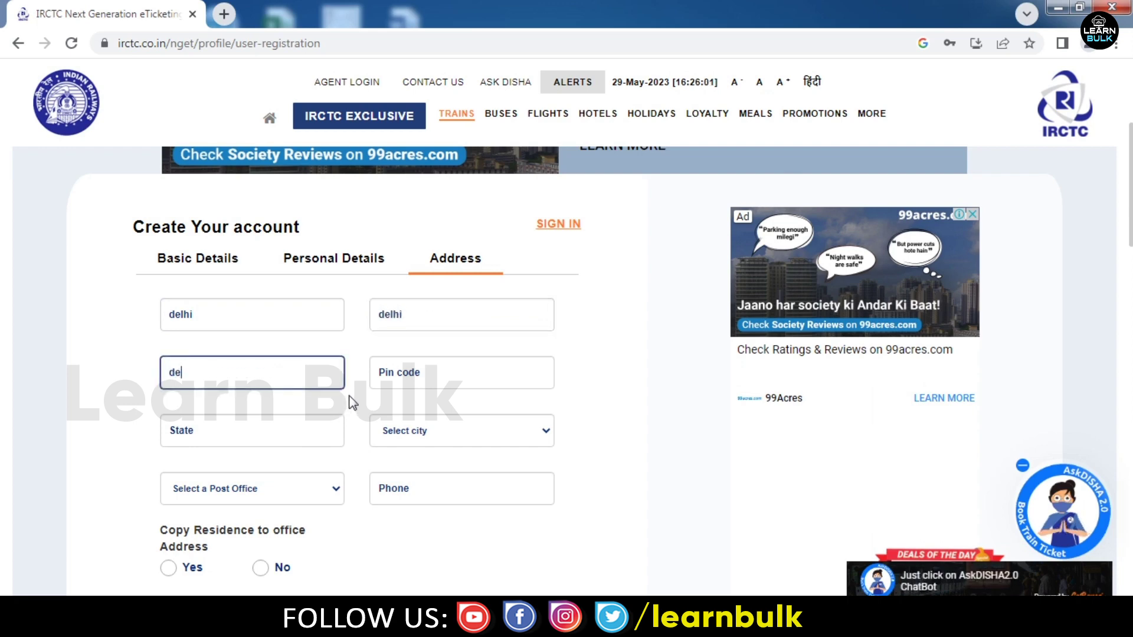
{"action": "key", "text": "Tab"}
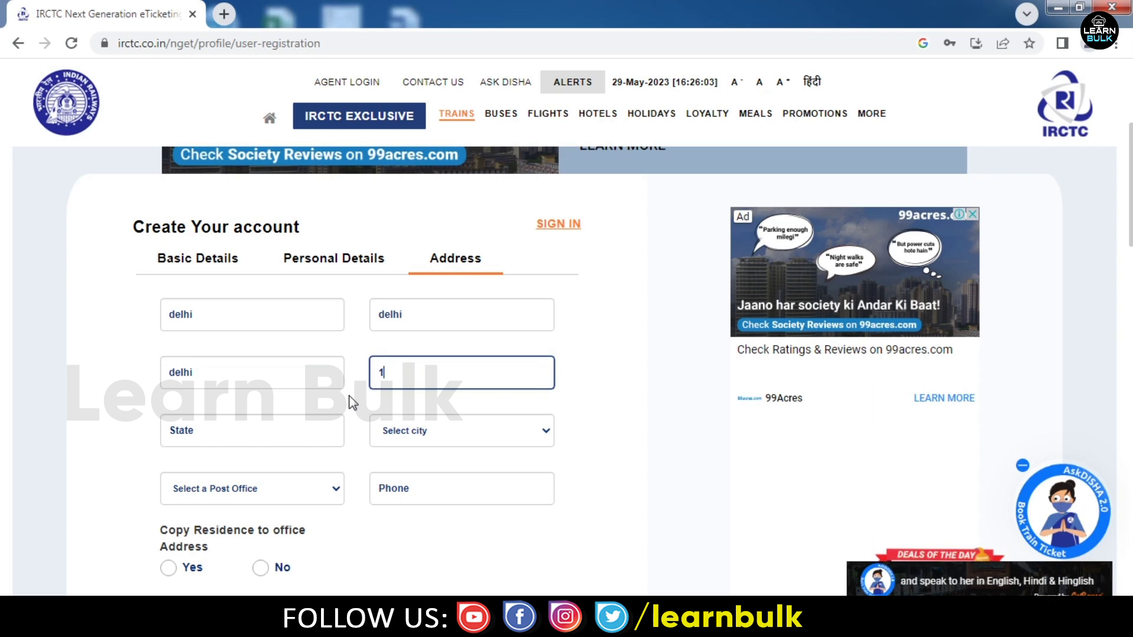
{"action": "type", "text": "110095"}
{"action": "key", "text": "Tab"}
{"action": "key", "text": "Tab"}
- Choose East Delhi as the residence city
{"action": "left_click", "coordinate": [455, 438]}
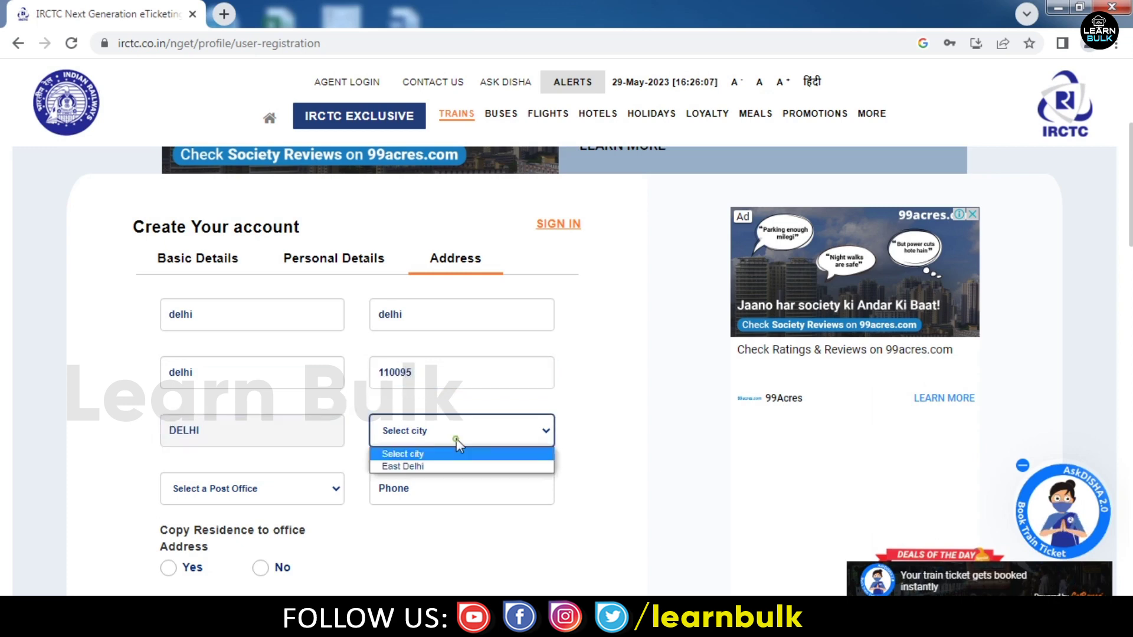
{"action": "left_click", "coordinate": [427, 478]}
{"action": "left_click", "coordinate": [446, 436]}
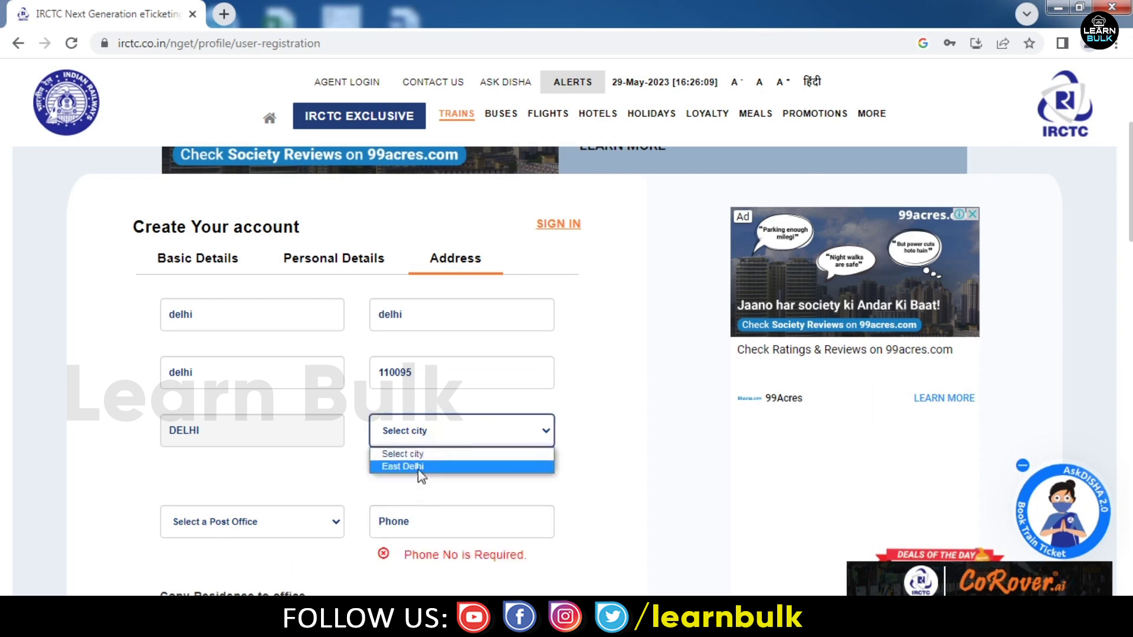
{"action": "left_click", "coordinate": [519, 466]}
{"action": "scroll", "coordinate": [298, 322], "scroll_direction": "down", "scroll_amount": 4}
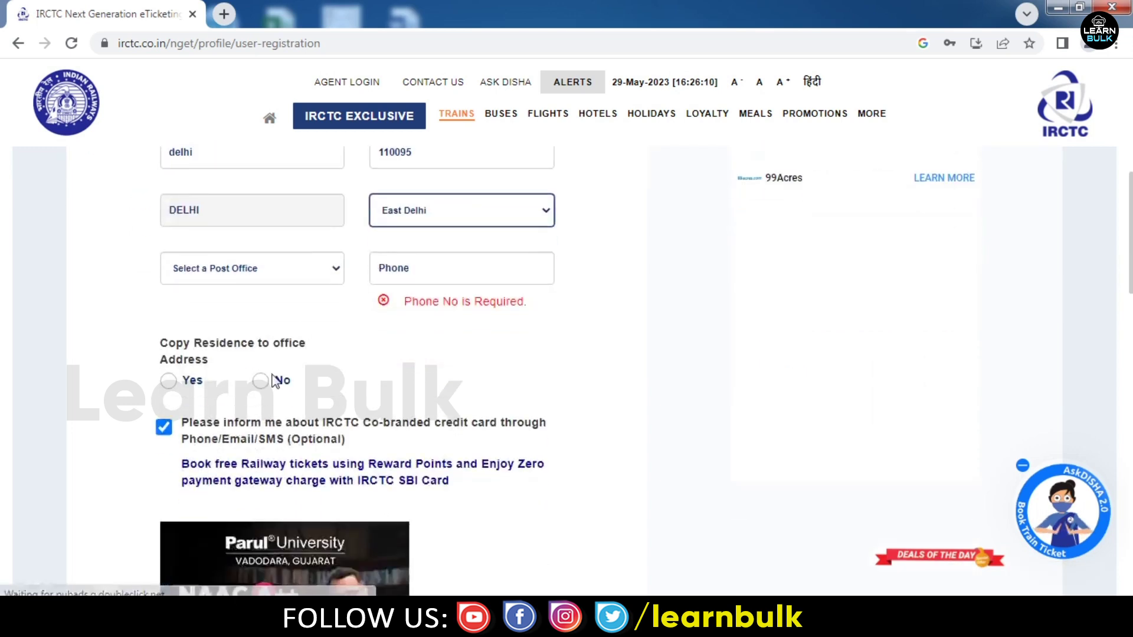
- Select the residence post office from the list and enter the phone number
{"action": "left_click", "coordinate": [272, 276]}
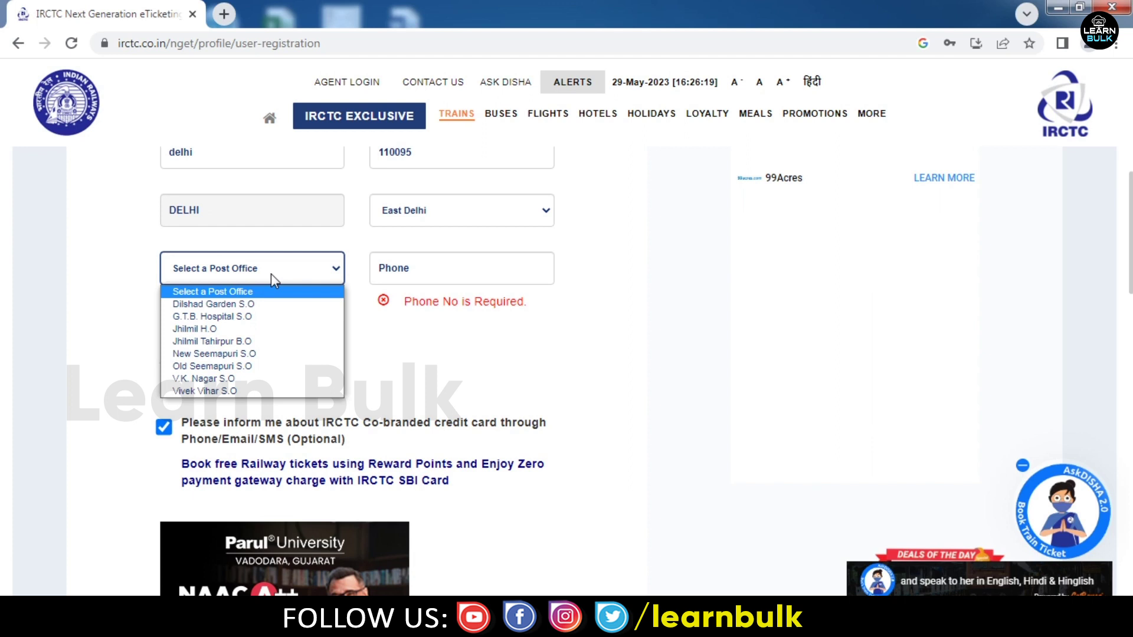
{"action": "key", "text": "Down"}
{"action": "key", "text": "Down"}
{"action": "key", "text": "Down"}
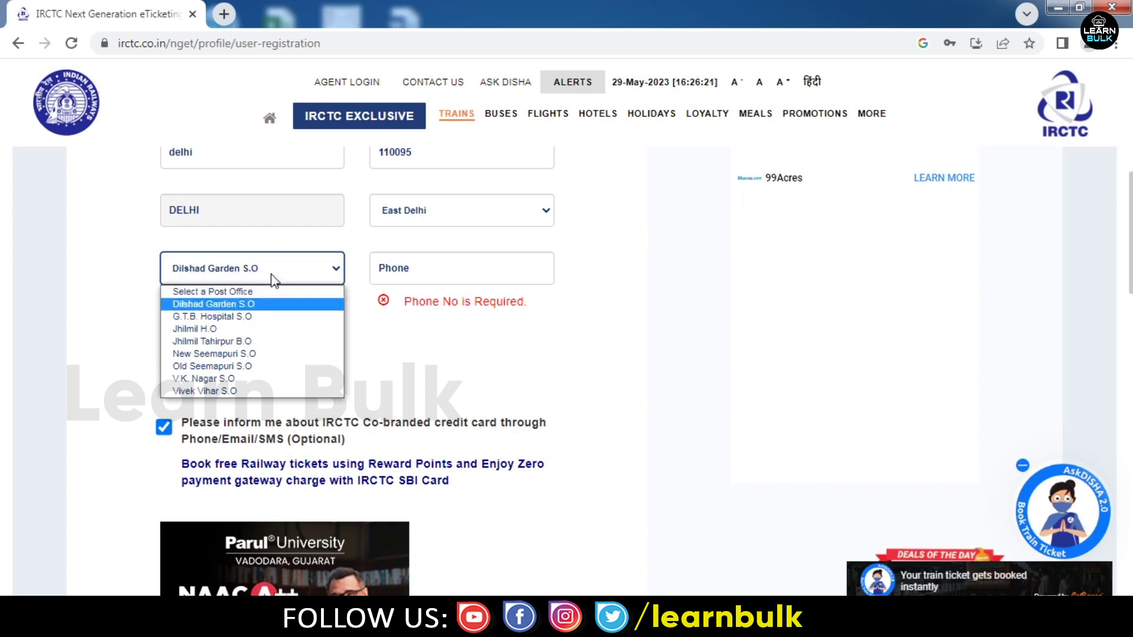
{"action": "key", "text": "Down"}
{"action": "key", "text": "Down"}
{"action": "key", "text": "Down"}
{"action": "key", "text": "Down"}
{"action": "key", "text": "Down"}
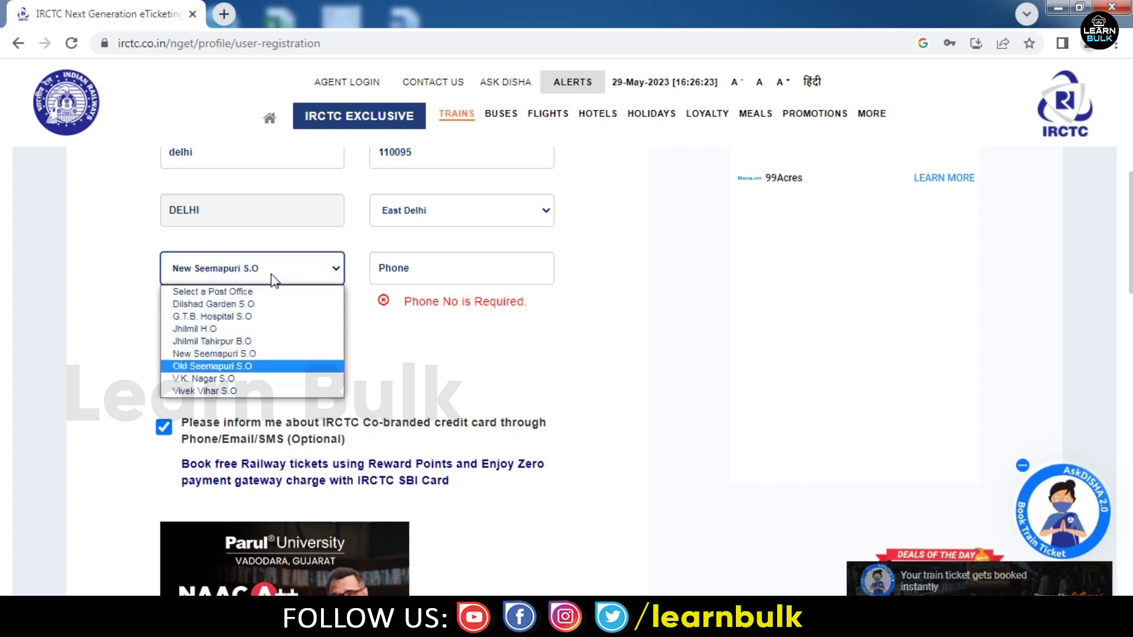
{"action": "key", "text": "Up"}
{"action": "key", "text": "Up"}
{"action": "key", "text": "Up"}
{"action": "key", "text": "Up"}
{"action": "key", "text": "Up"}
{"action": "key", "text": "Up"}
{"action": "key", "text": "Up"}
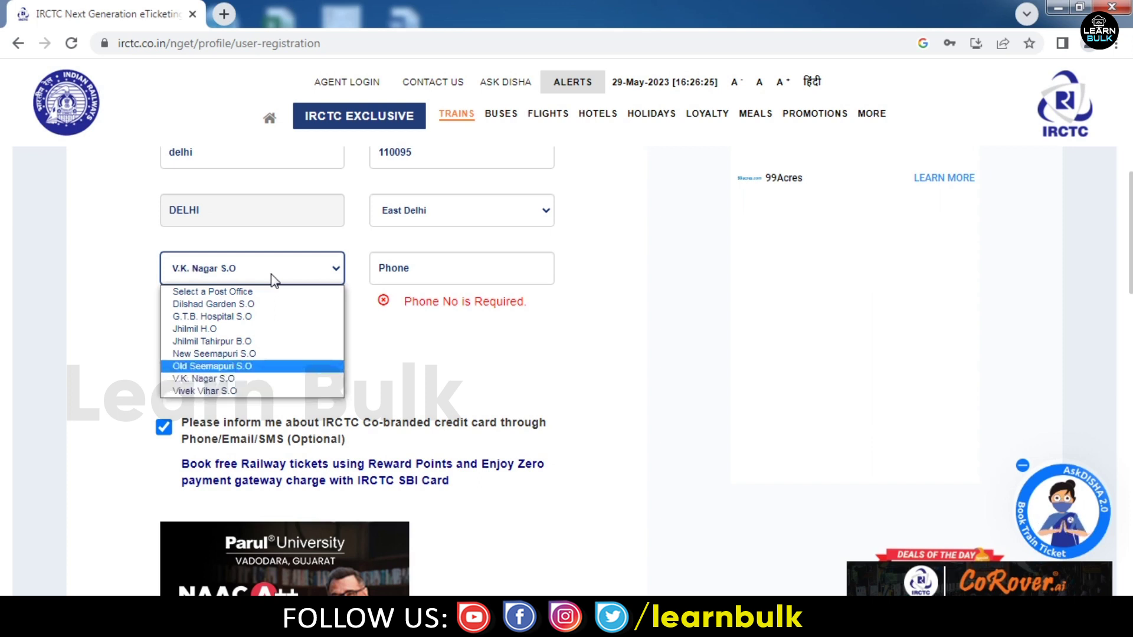
{"action": "key", "text": "Tab"}
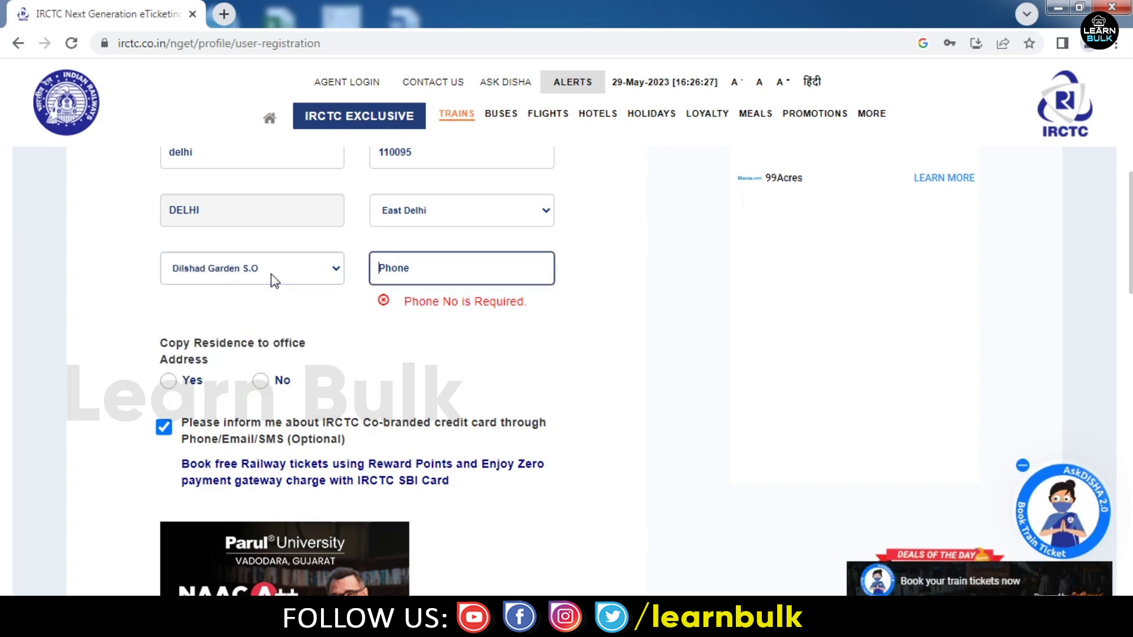
{"action": "key", "text": "Tab"}
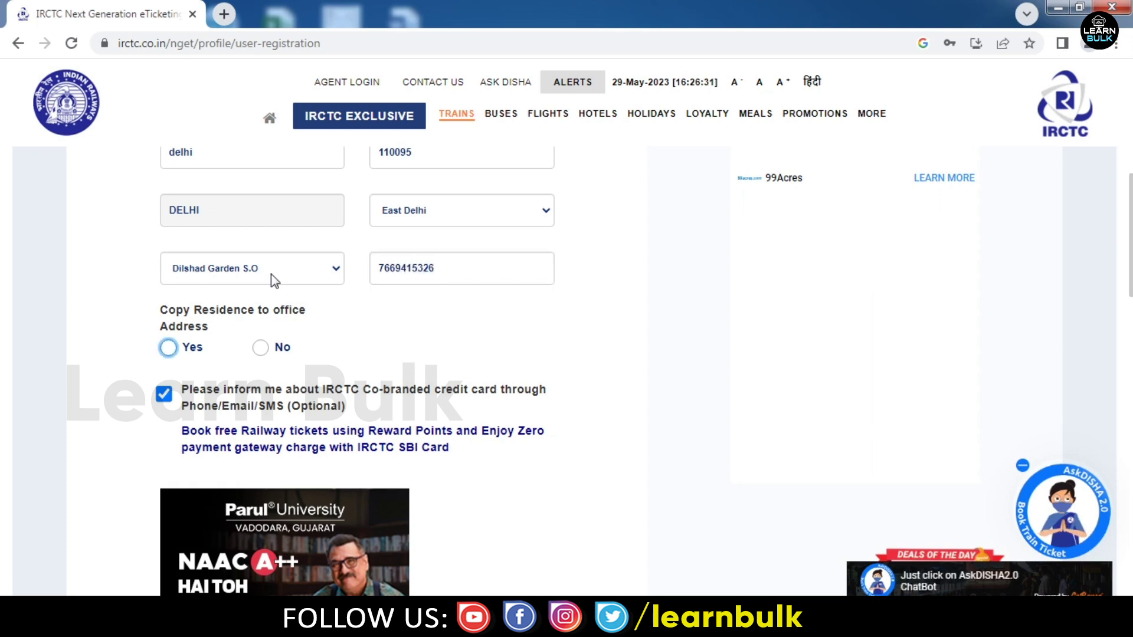
- Reuse the residence address as office address, enter the captcha and accept the terms
{"action": "left_click", "coordinate": [170, 349]}
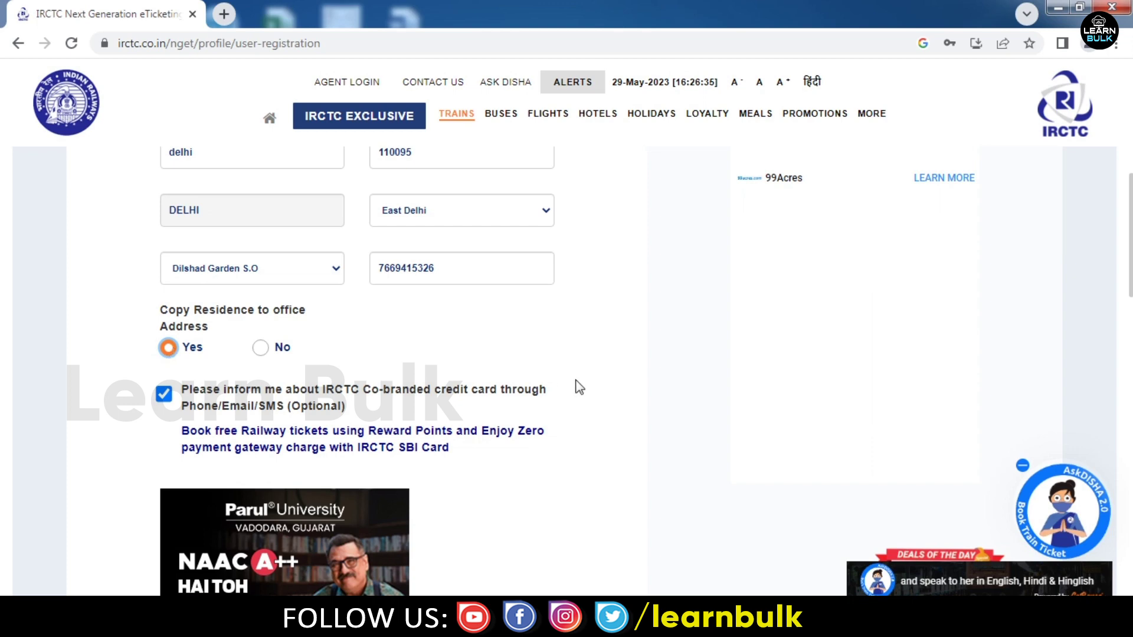
{"action": "scroll", "coordinate": [578, 387], "scroll_direction": "down", "scroll_amount": 5}
{"action": "left_click", "coordinate": [189, 428]}
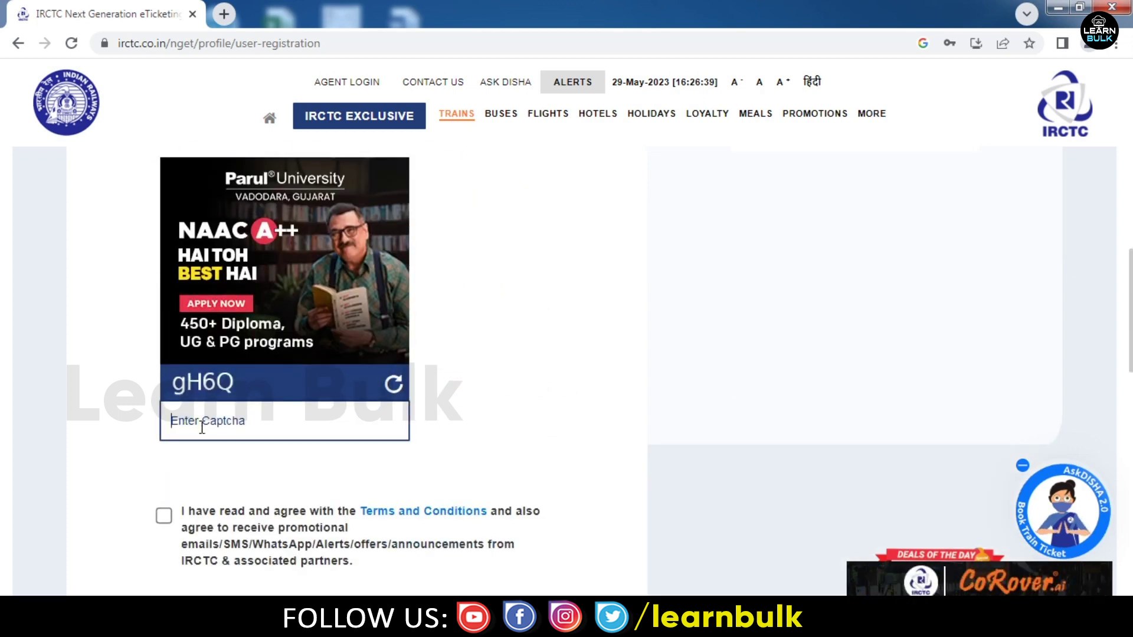
{"action": "type", "text": "g"}
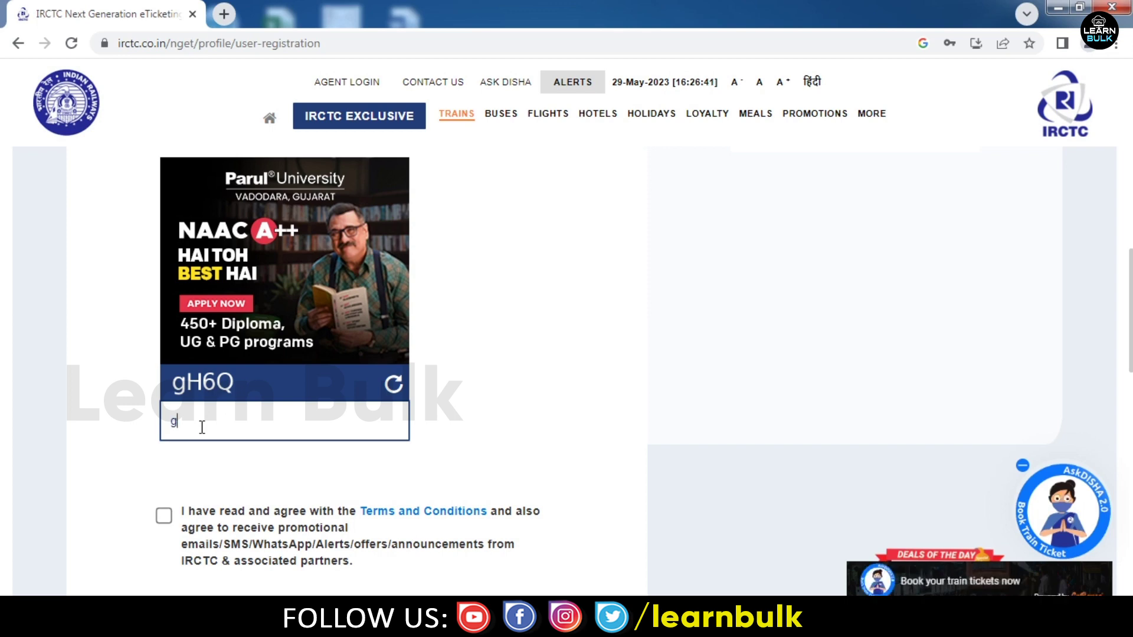
{"action": "type", "text": "H6Q"}
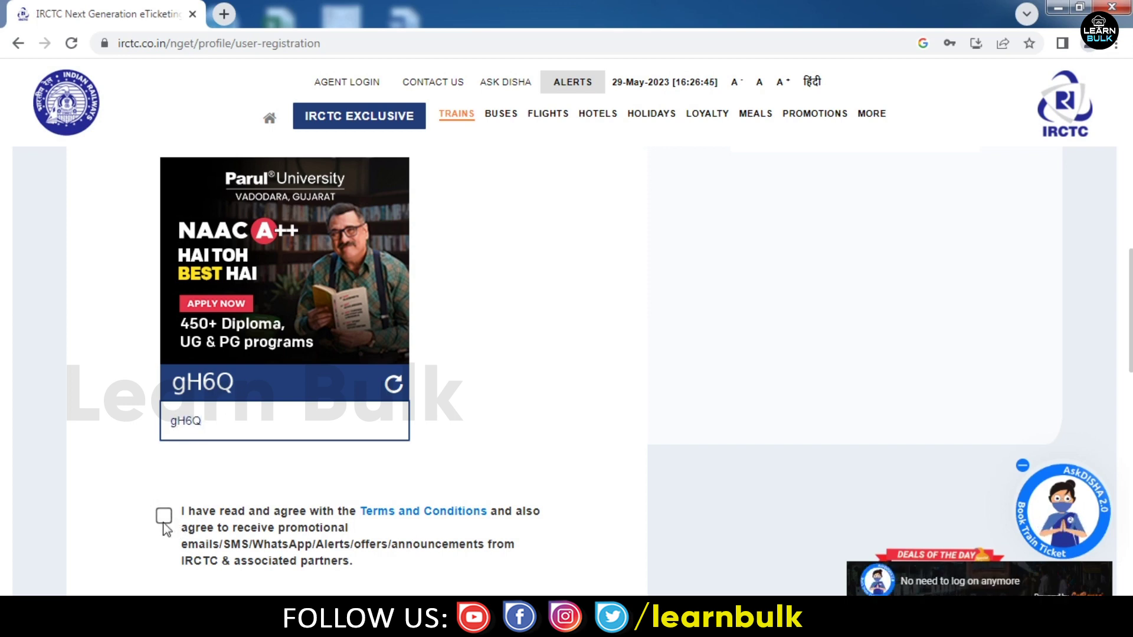
{"action": "left_click", "coordinate": [161, 512]}
- Submit the registration and confirm the e-mail and mobile details
{"action": "scroll", "coordinate": [589, 337], "scroll_direction": "down", "scroll_amount": 5}
{"action": "scroll", "coordinate": [588, 337], "scroll_direction": "up", "scroll_amount": 5}
{"action": "scroll", "coordinate": [594, 347], "scroll_direction": "up", "scroll_amount": 10}
{"action": "scroll", "coordinate": [478, 314], "scroll_direction": "down", "scroll_amount": 4}
{"action": "scroll", "coordinate": [525, 422], "scroll_direction": "down", "scroll_amount": 9}
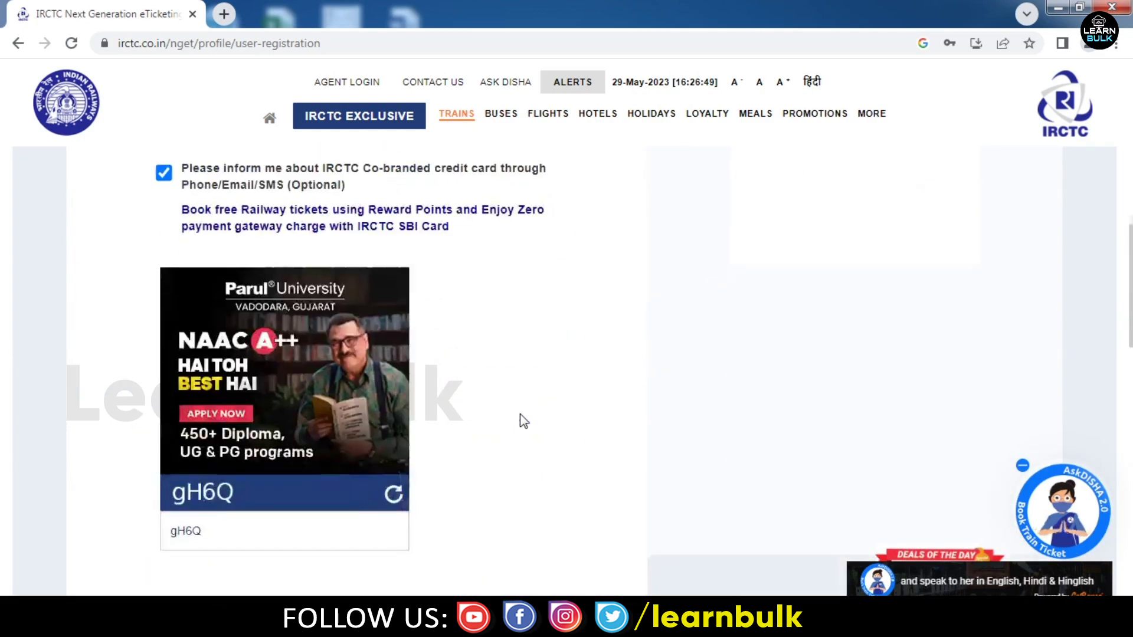
{"action": "left_click", "coordinate": [543, 401]}
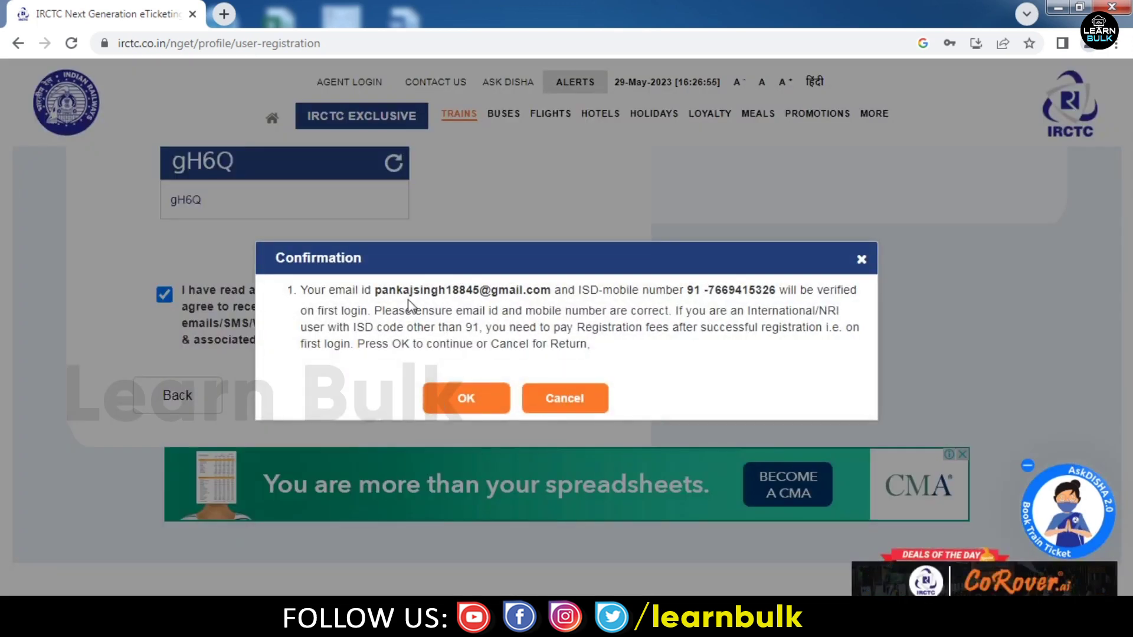
{"action": "left_click", "coordinate": [465, 405]}
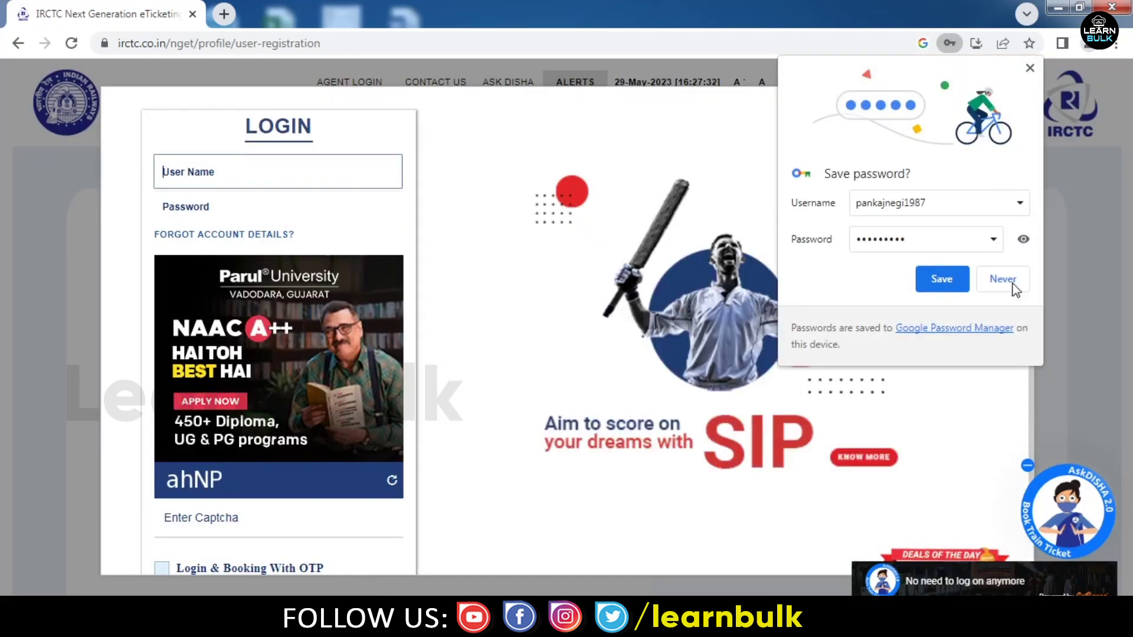
- Decline Chrome's password saving and enter the user name and password in the login form
{"action": "left_click", "coordinate": [1006, 282]}
{"action": "left_click", "coordinate": [252, 190]}
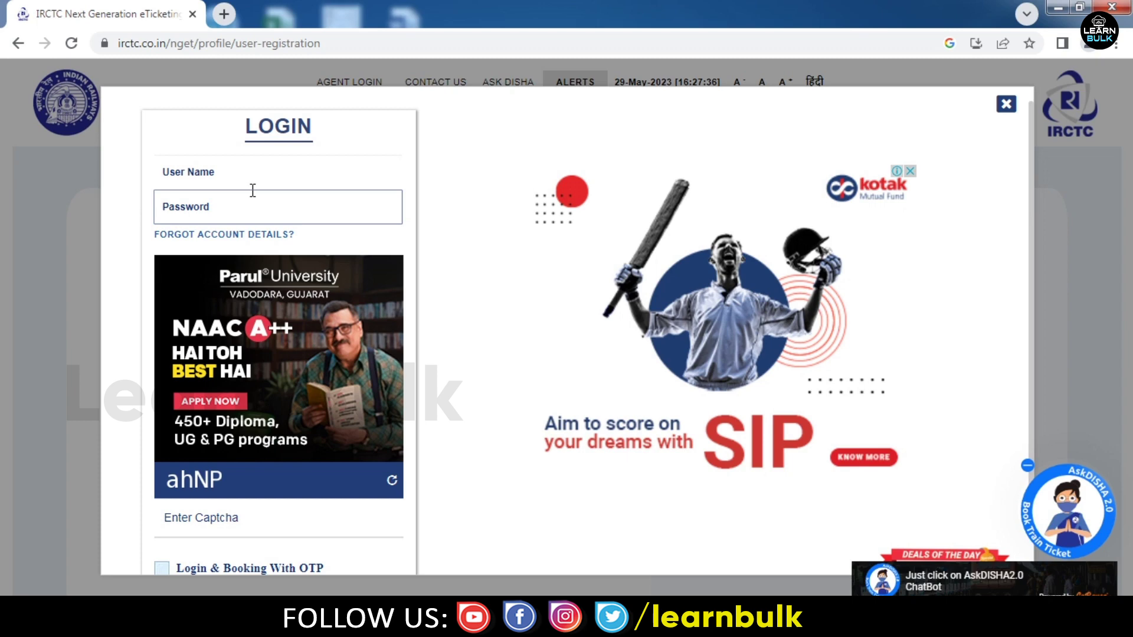
{"action": "left_click", "coordinate": [236, 172]}
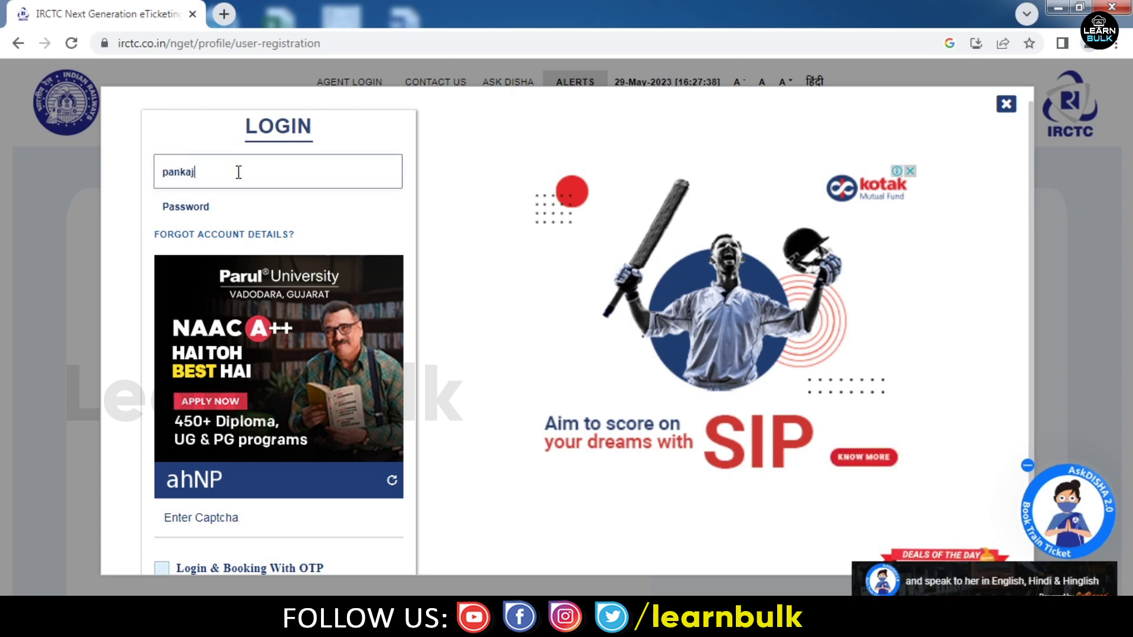
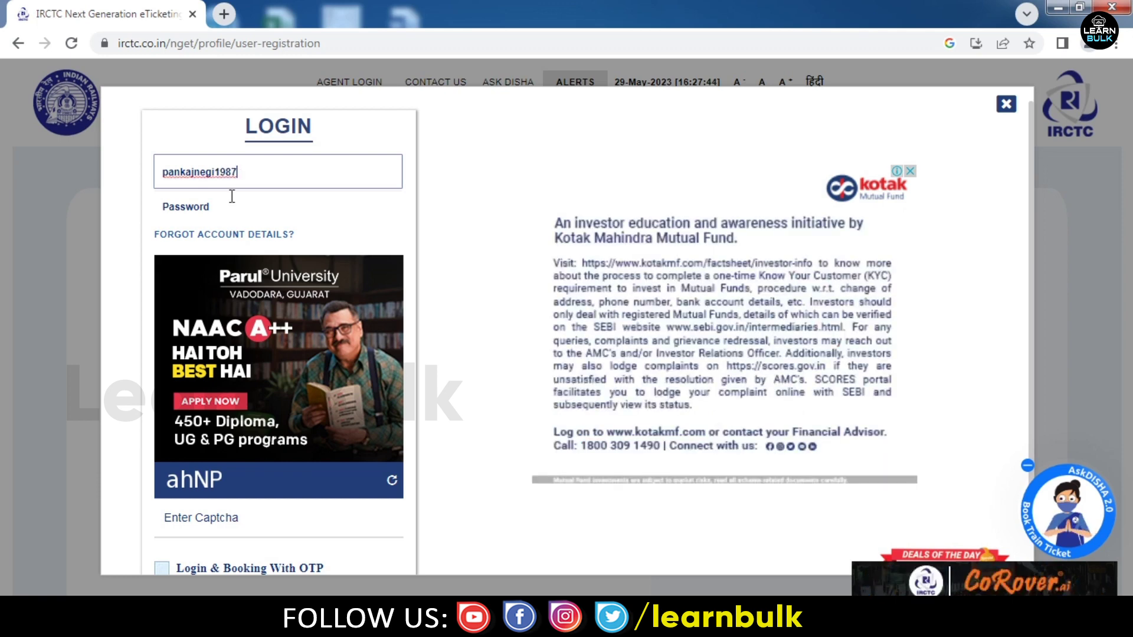
{"action": "left_click", "coordinate": [231, 201]}
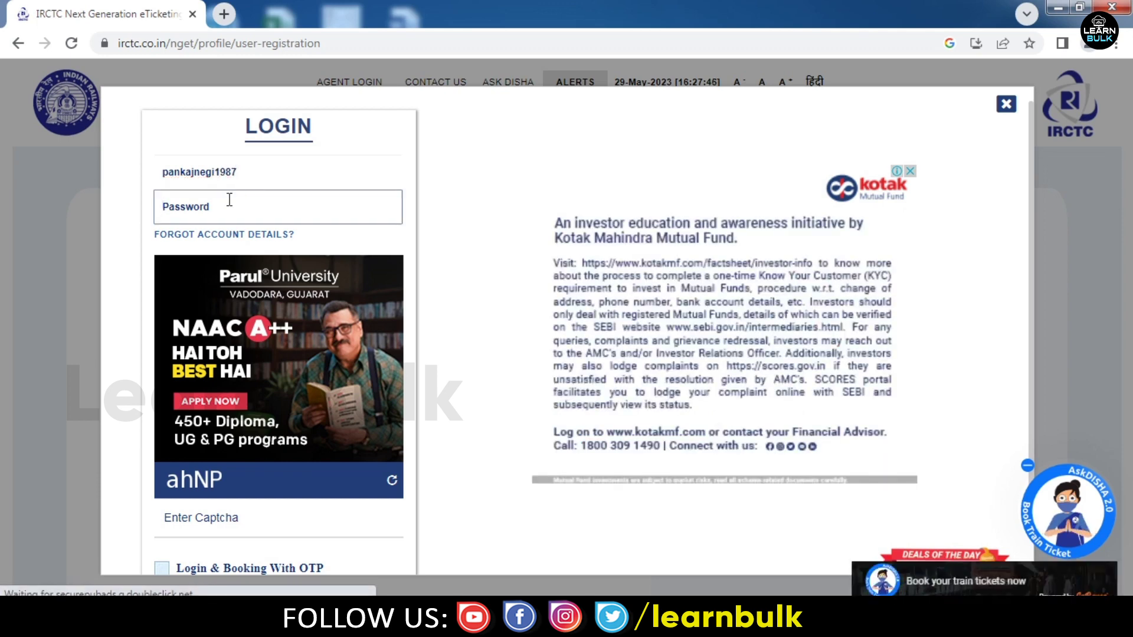
{"action": "type", "text": "*"}
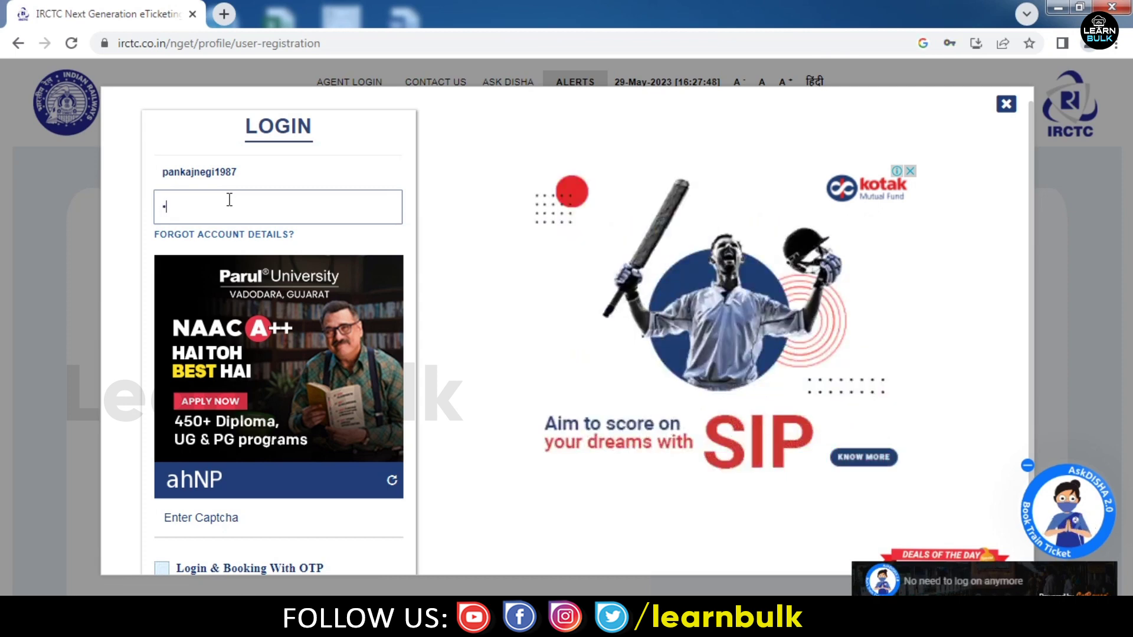
{"action": "type", "text": "*****"}
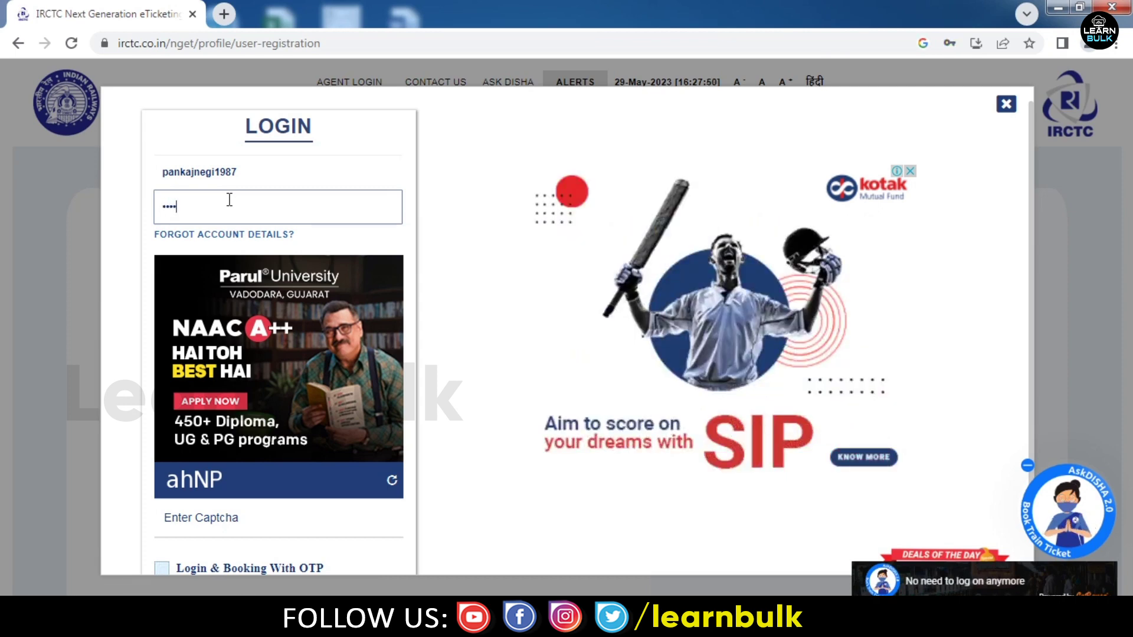
{"action": "type", "text": "**"}
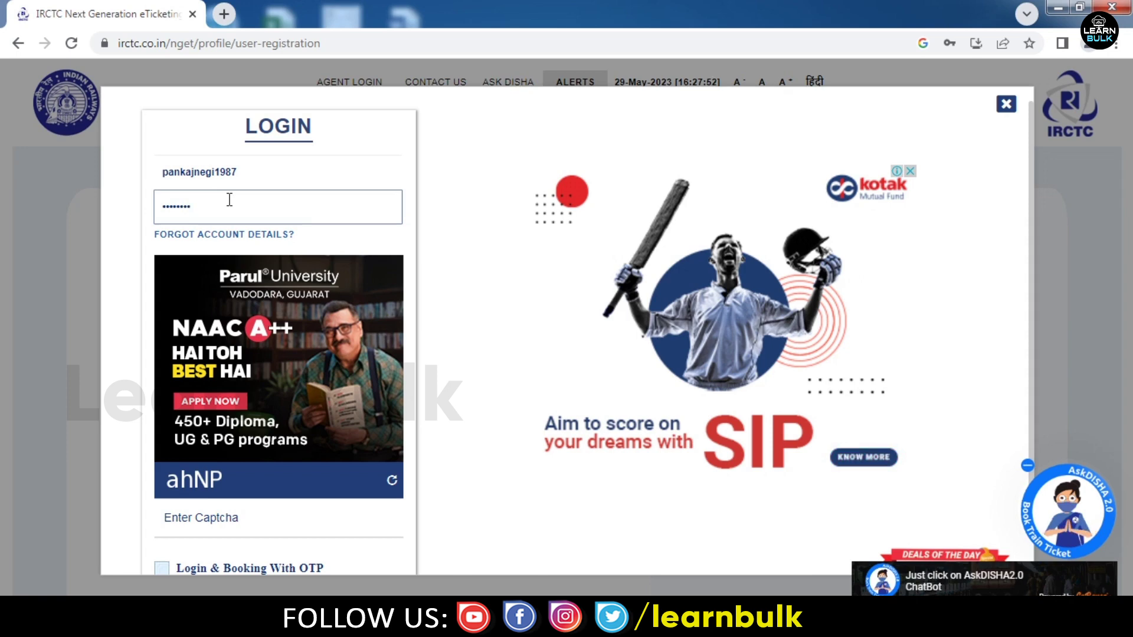
- Enter the login captcha and sign in with the new account
{"action": "left_click", "coordinate": [198, 506]}
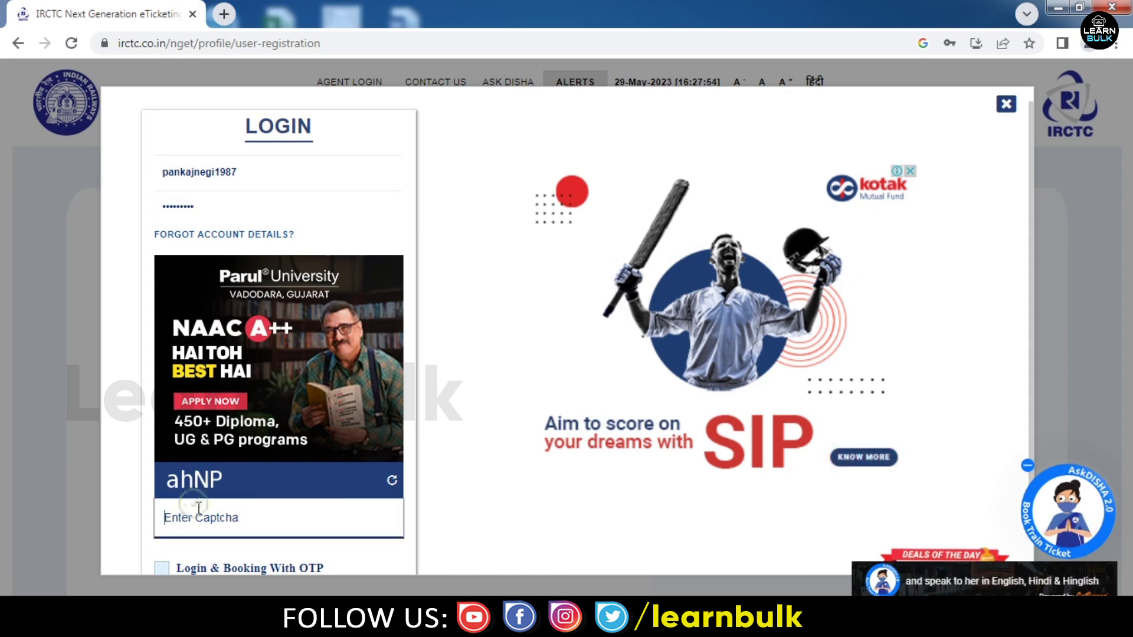
{"action": "type", "text": "ah"}
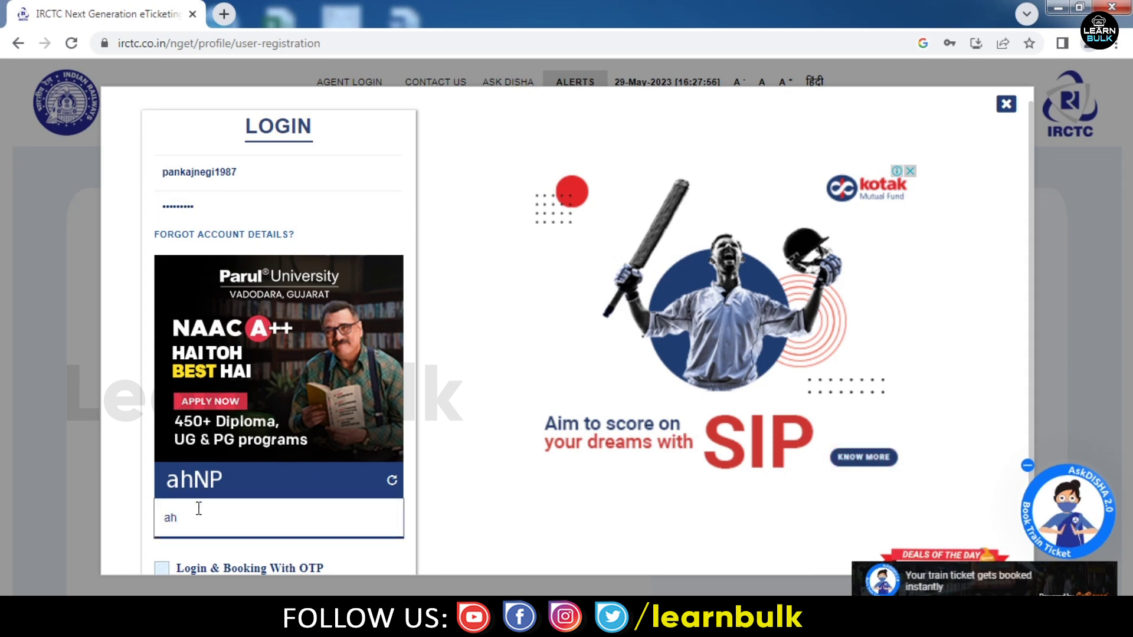
{"action": "type", "text": "NP"}
{"action": "scroll", "coordinate": [383, 483], "scroll_direction": "down", "scroll_amount": 3}
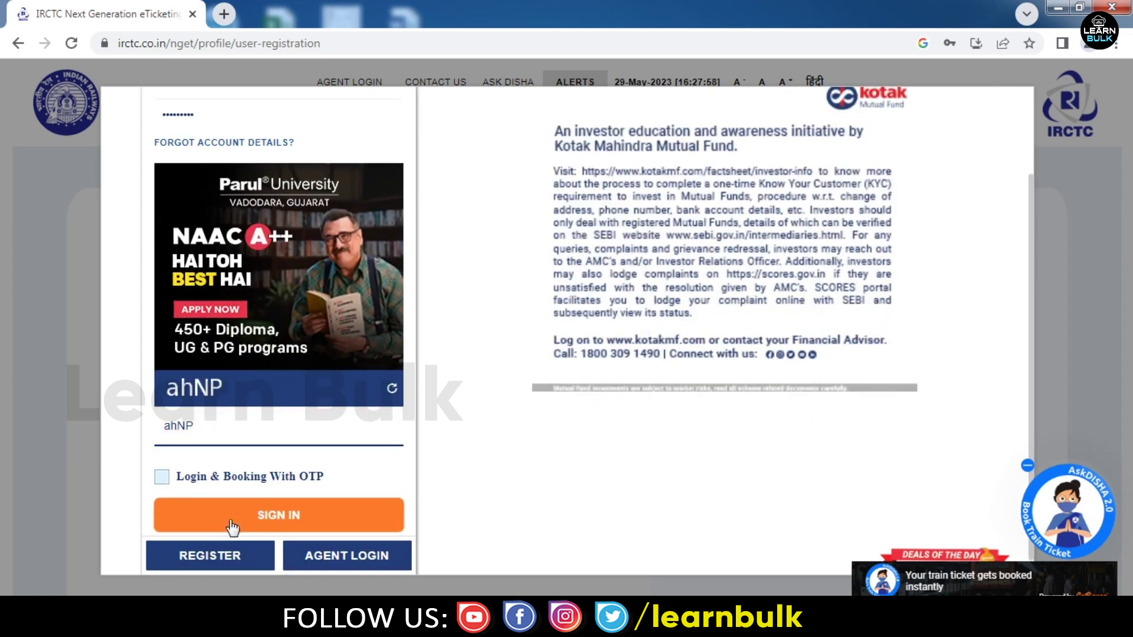
{"action": "left_click", "coordinate": [229, 519]}
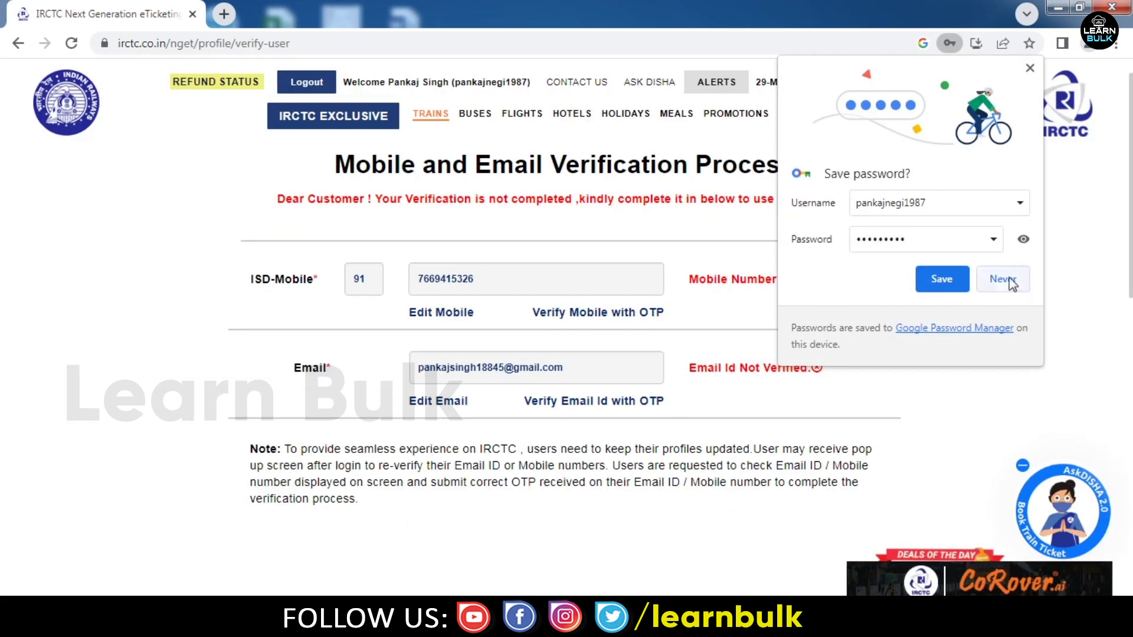
- Decline Chrome's password saving, then verify the mobile number with the SMS OTP
{"action": "left_click", "coordinate": [1003, 278]}
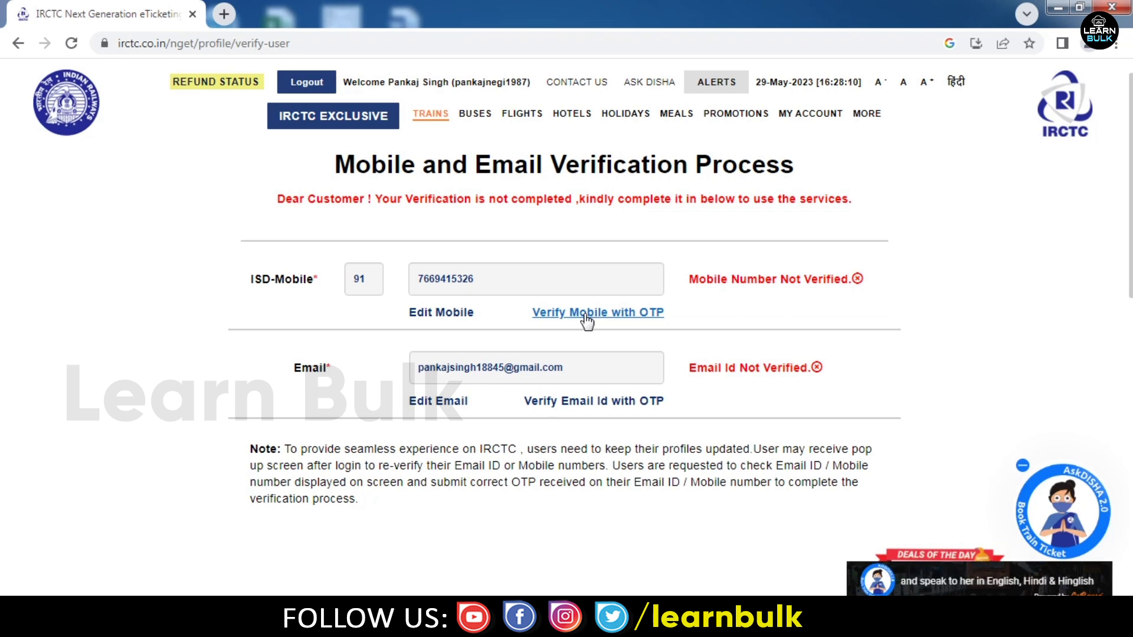
{"action": "left_click", "coordinate": [586, 318]}
{"action": "left_click", "coordinate": [585, 351]}
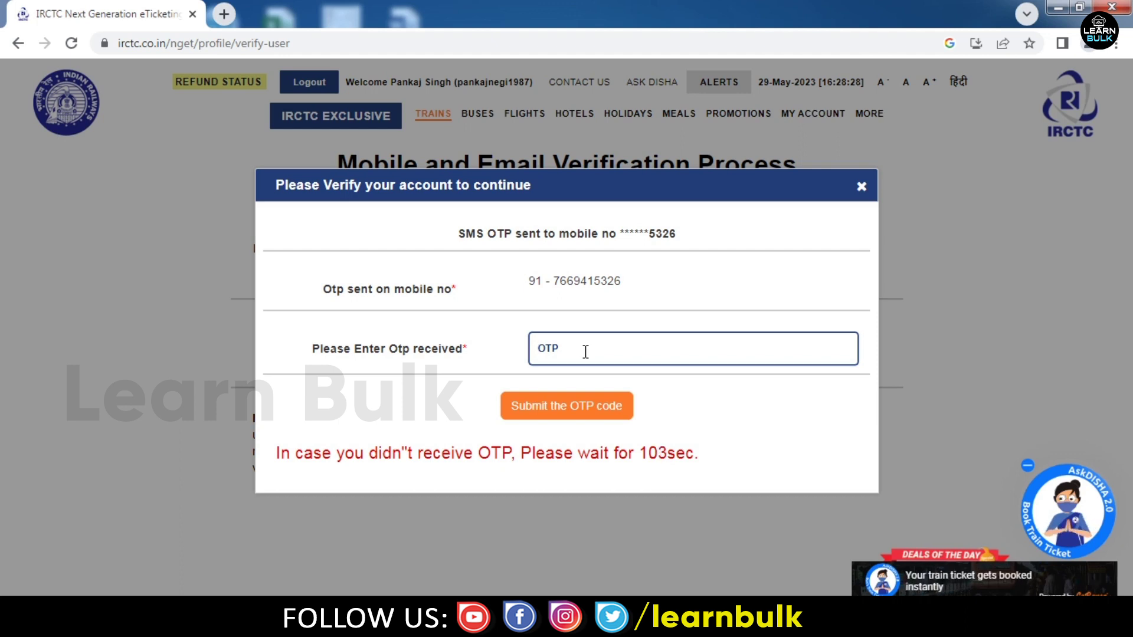
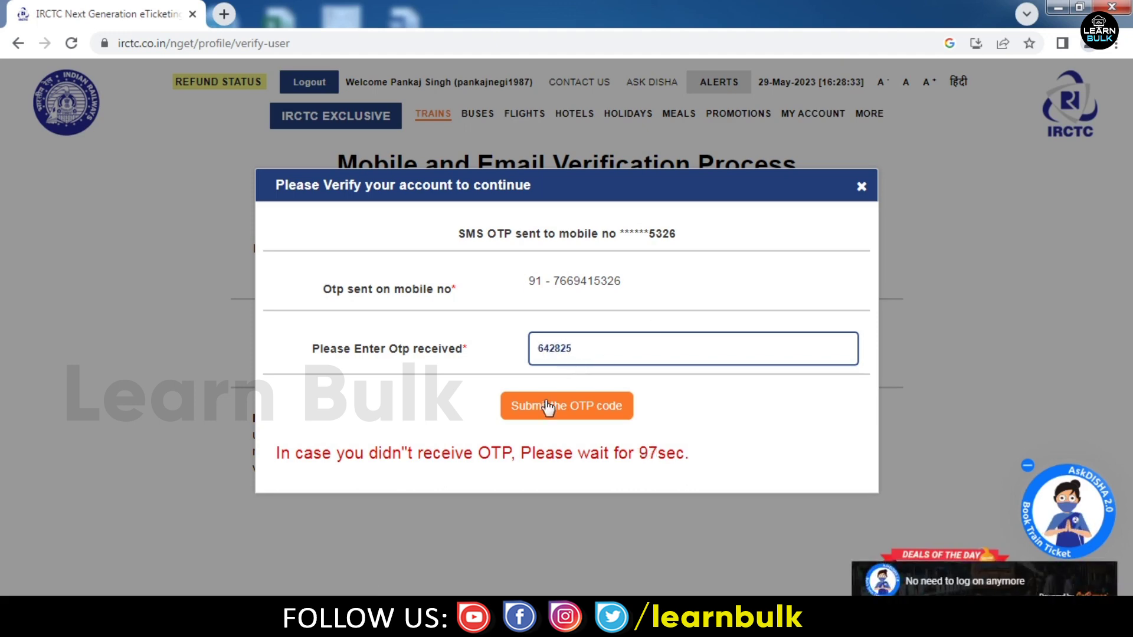
{"action": "left_click", "coordinate": [514, 411]}
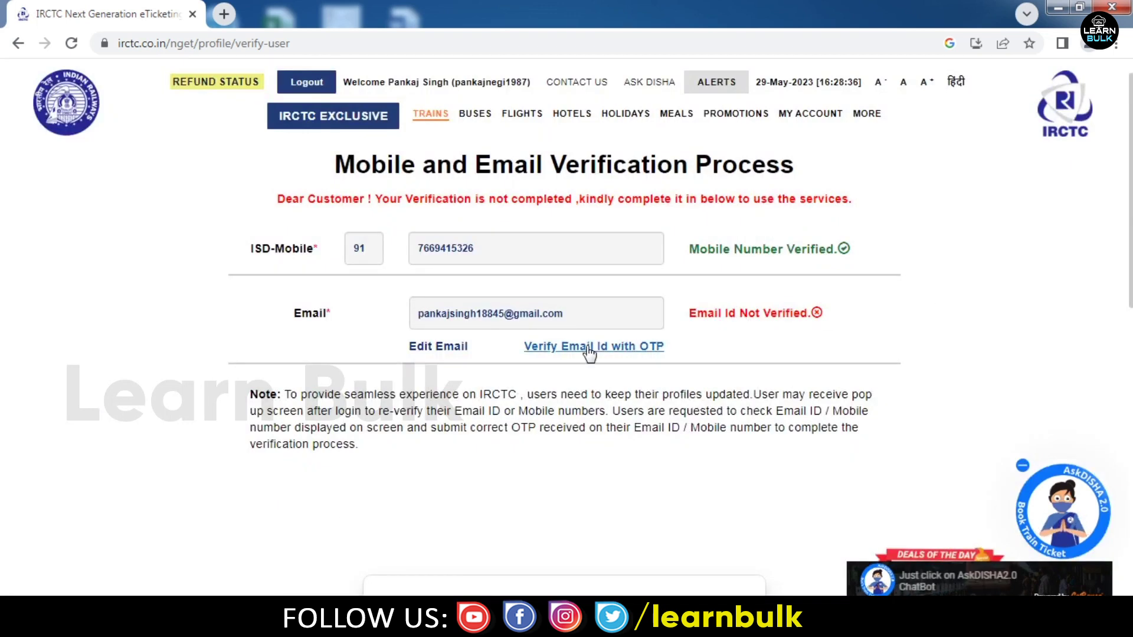
- Request an e-mail OTP, enter the received code and submit it
{"action": "left_click", "coordinate": [590, 349]}
{"action": "left_click", "coordinate": [584, 312]}
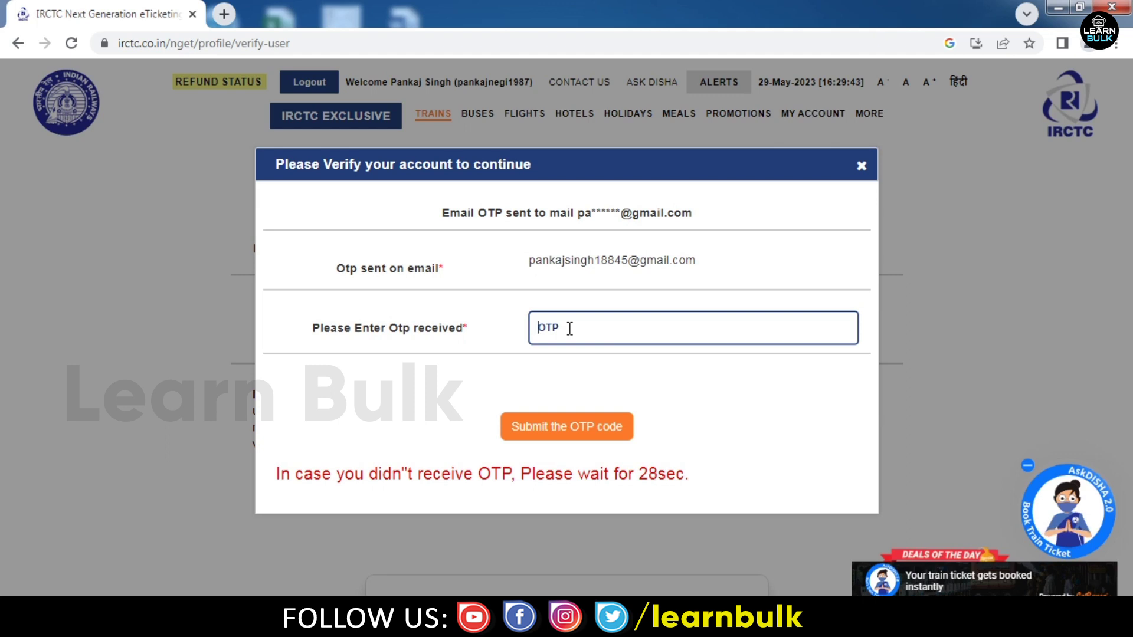
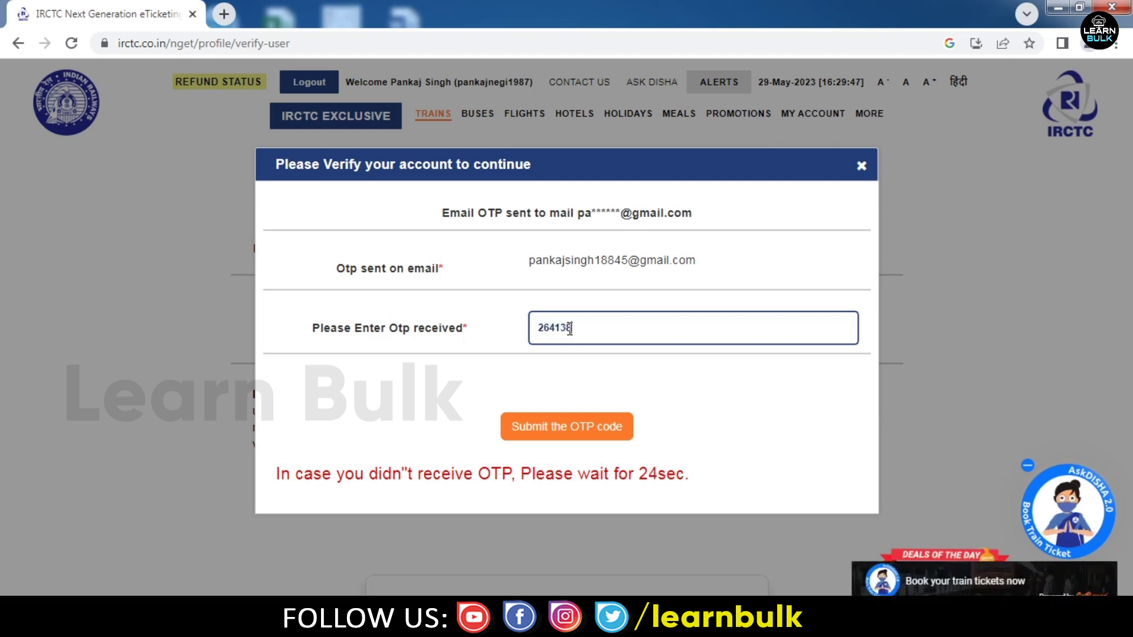
{"action": "left_click", "coordinate": [559, 422]}
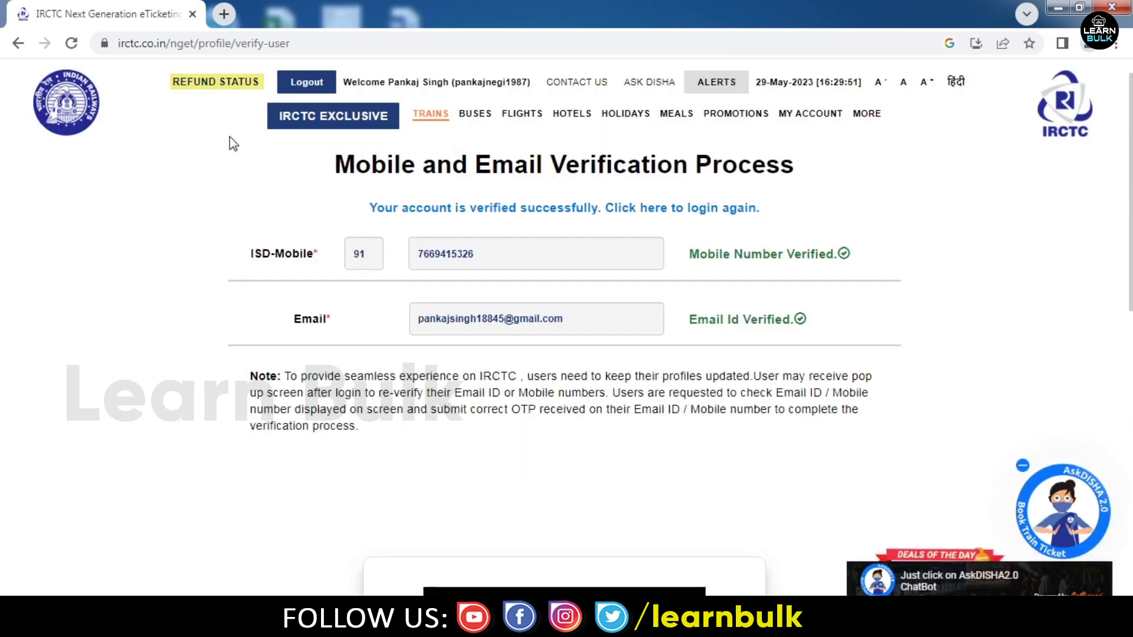
- Sign out, then enter the new account's user name and password in the login form
{"action": "left_click", "coordinate": [319, 86]}
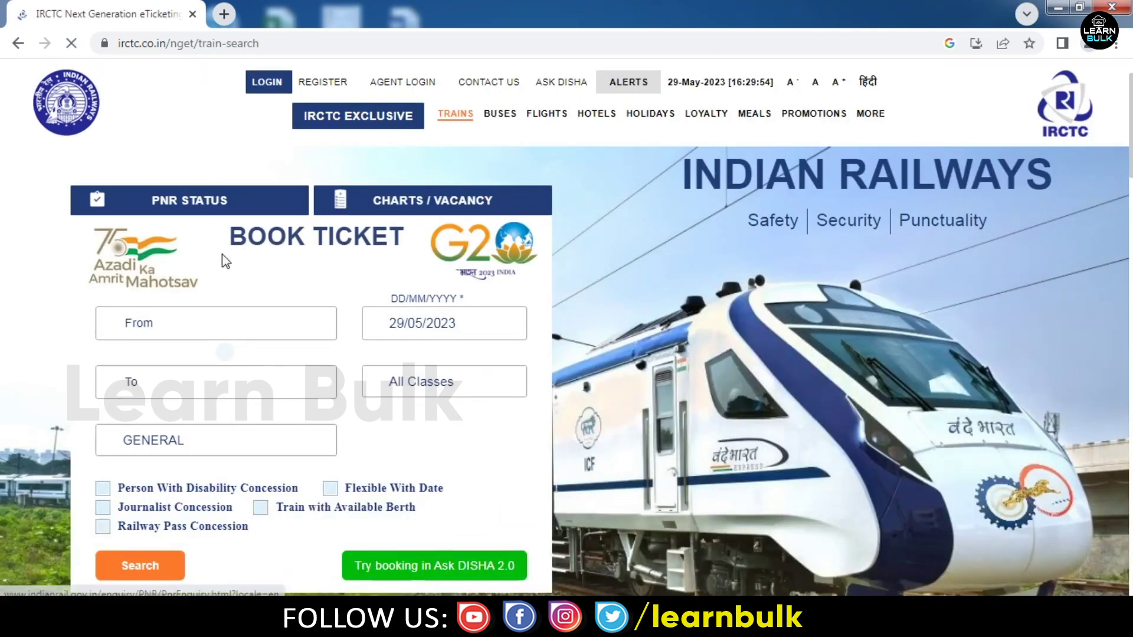
{"action": "left_click", "coordinate": [258, 86]}
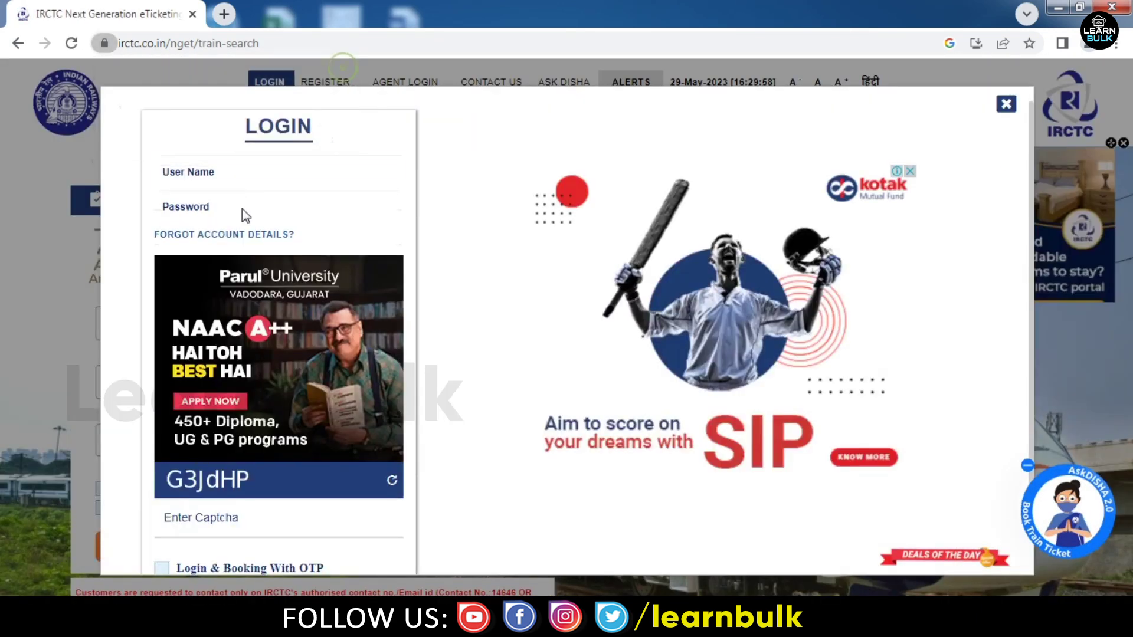
{"action": "left_click", "coordinate": [228, 171]}
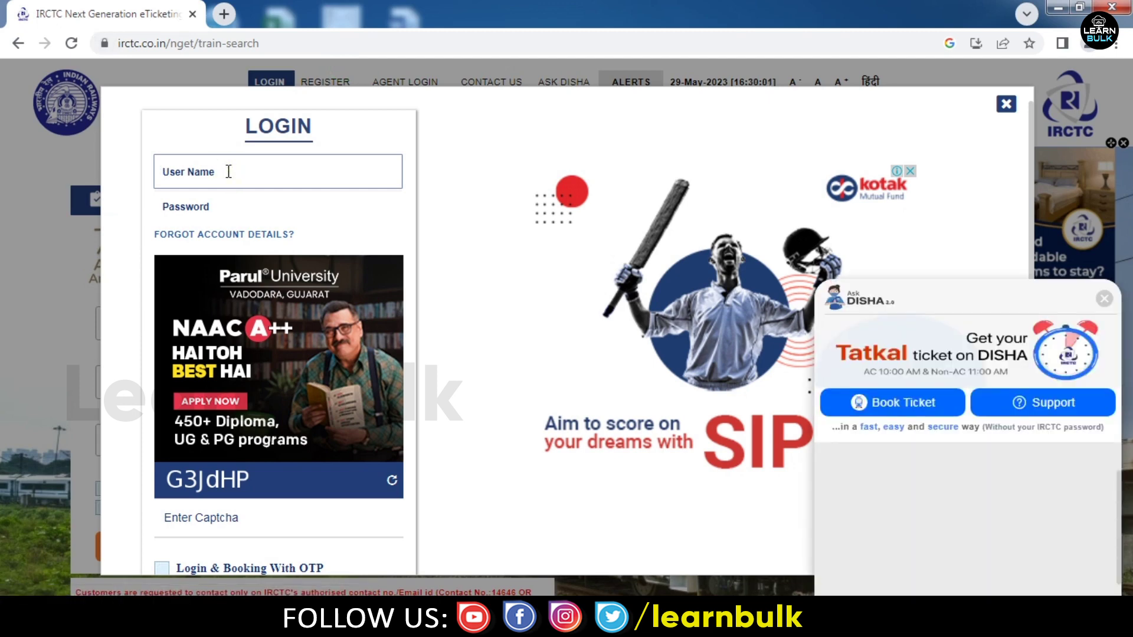
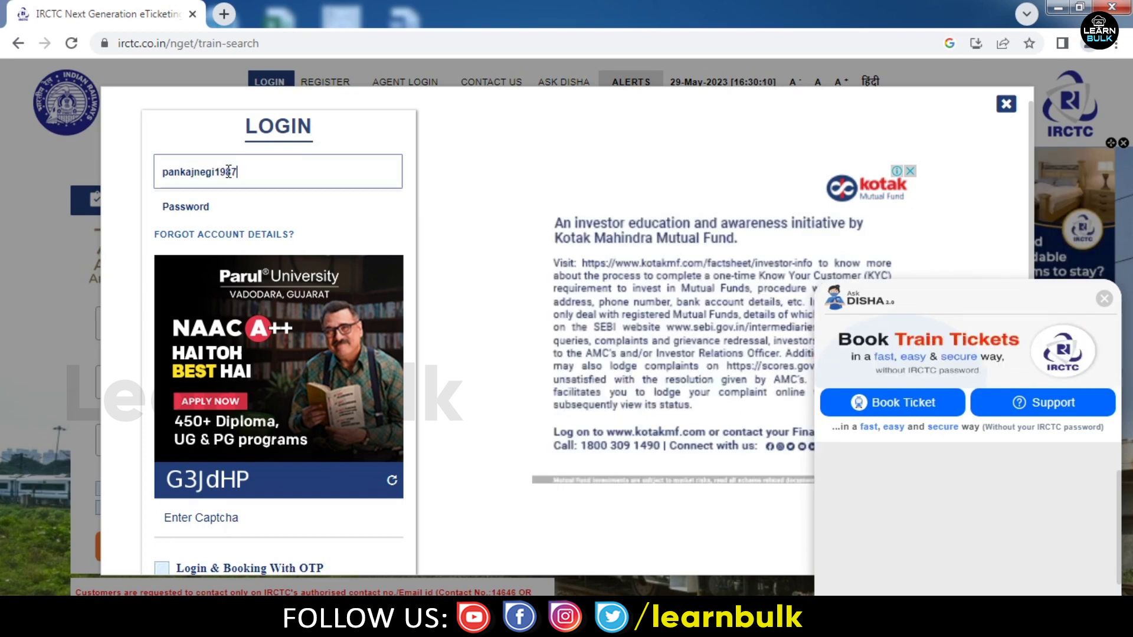
{"action": "left_click", "coordinate": [217, 202]}
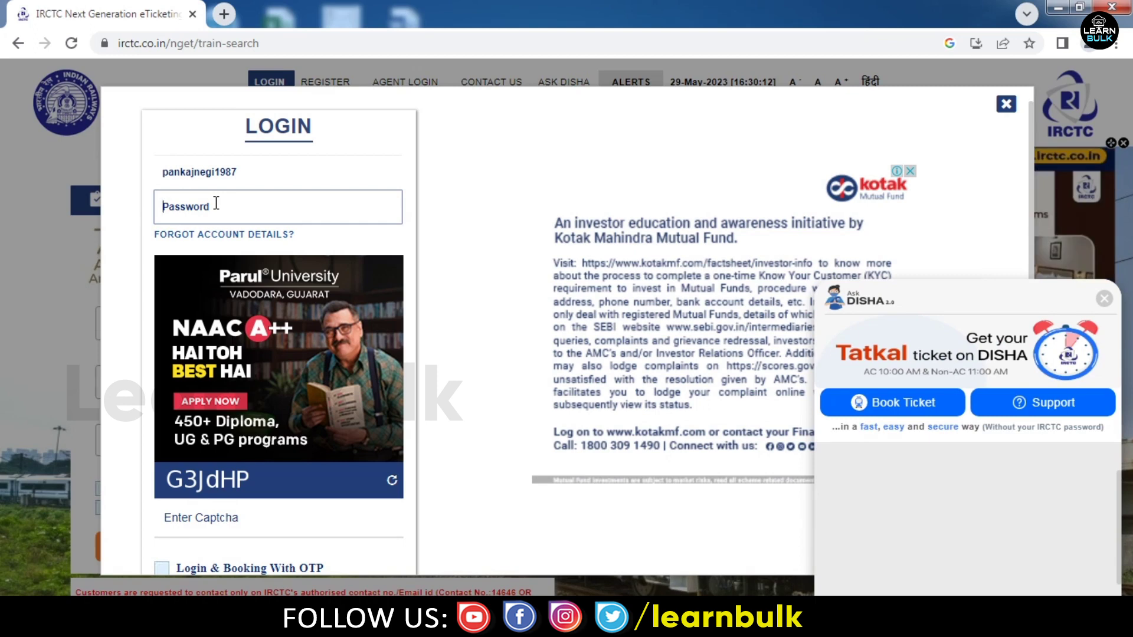
{"action": "type", "text": "•••••••"}
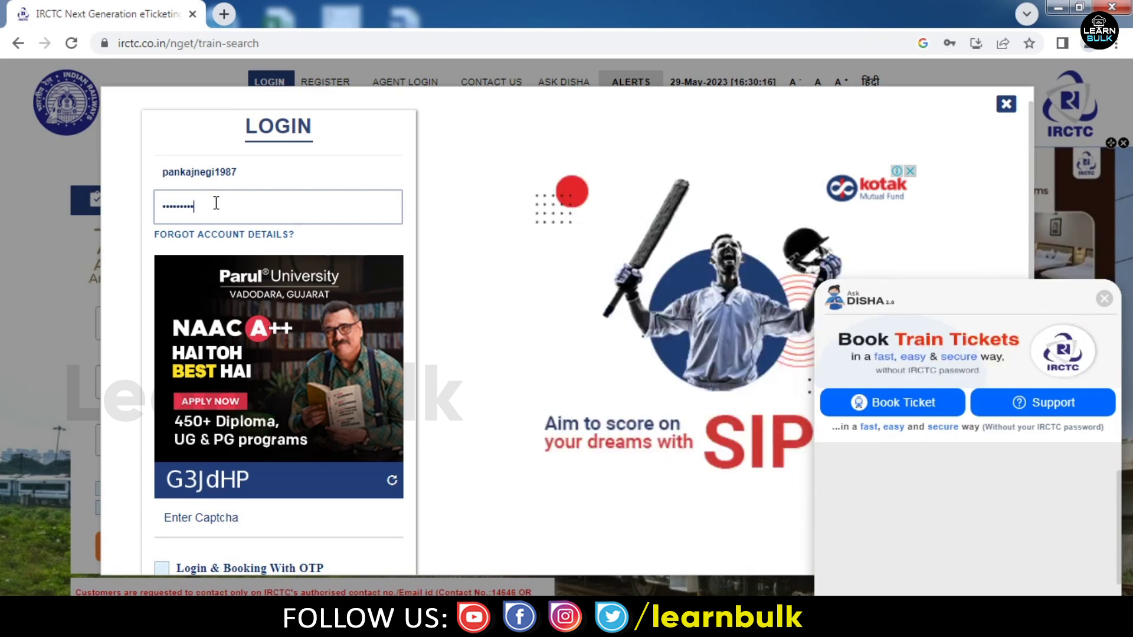
- Fill in the captcha 'G3JP' and sign in to the account
{"action": "left_click", "coordinate": [205, 515]}
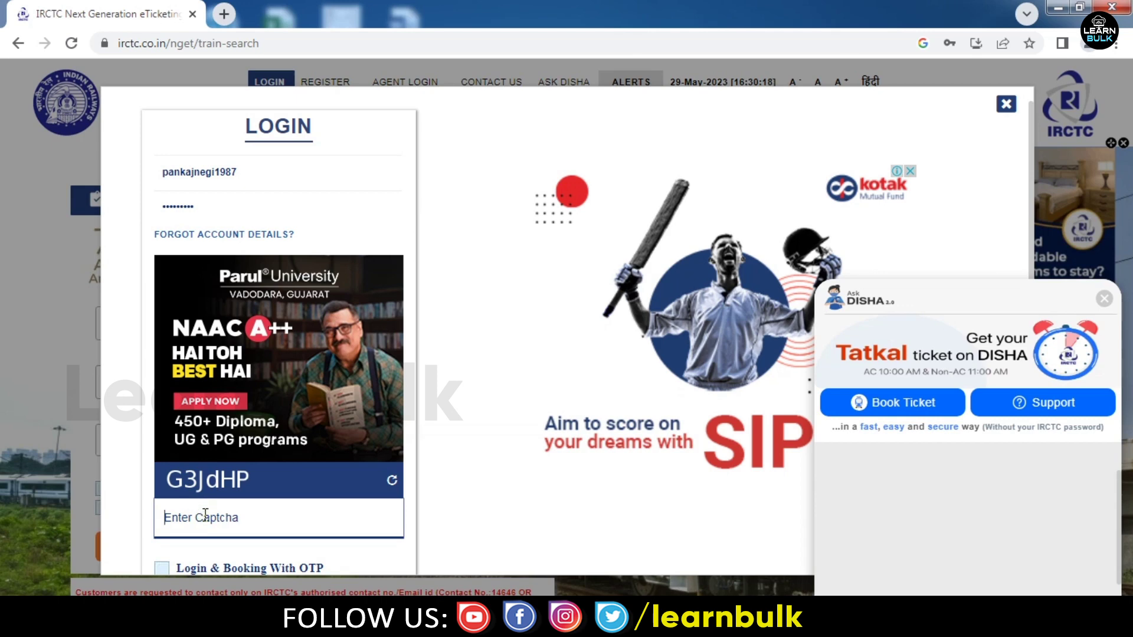
{"action": "type", "text": "G"}
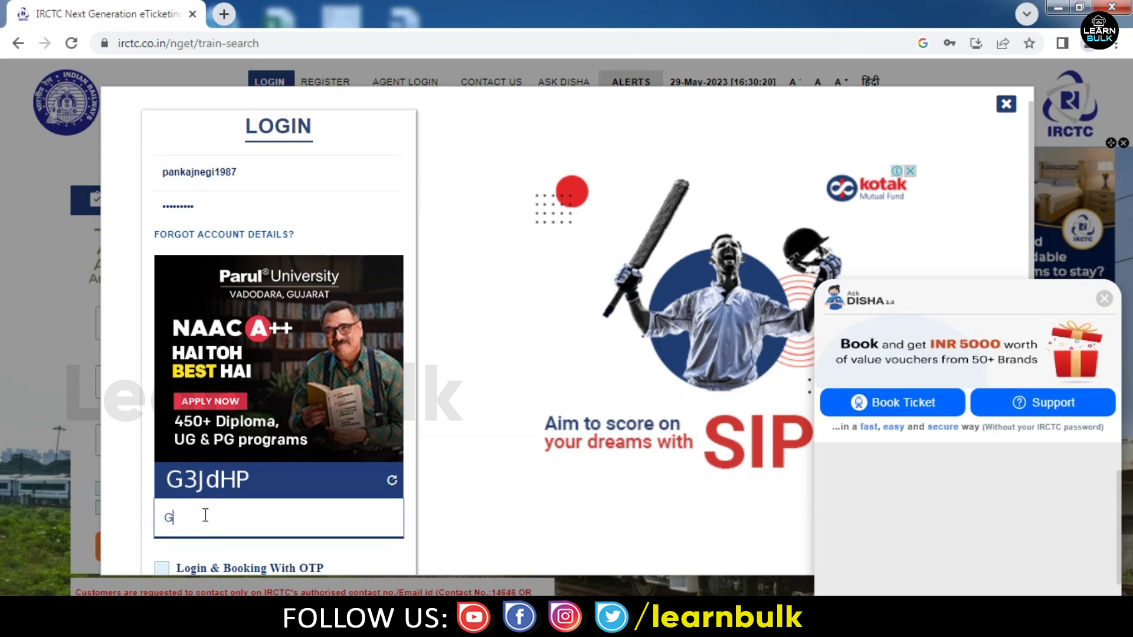
{"action": "type", "text": "3Jd"}
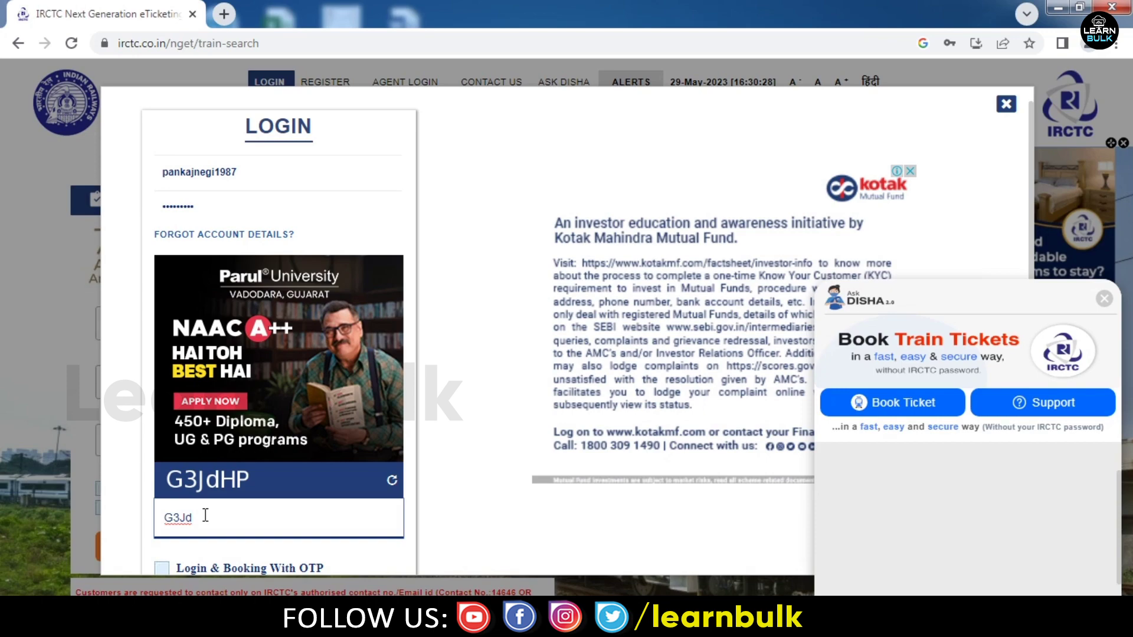
{"action": "type", "text": "P"}
{"action": "scroll", "coordinate": [440, 490], "scroll_direction": "down", "scroll_amount": 3}
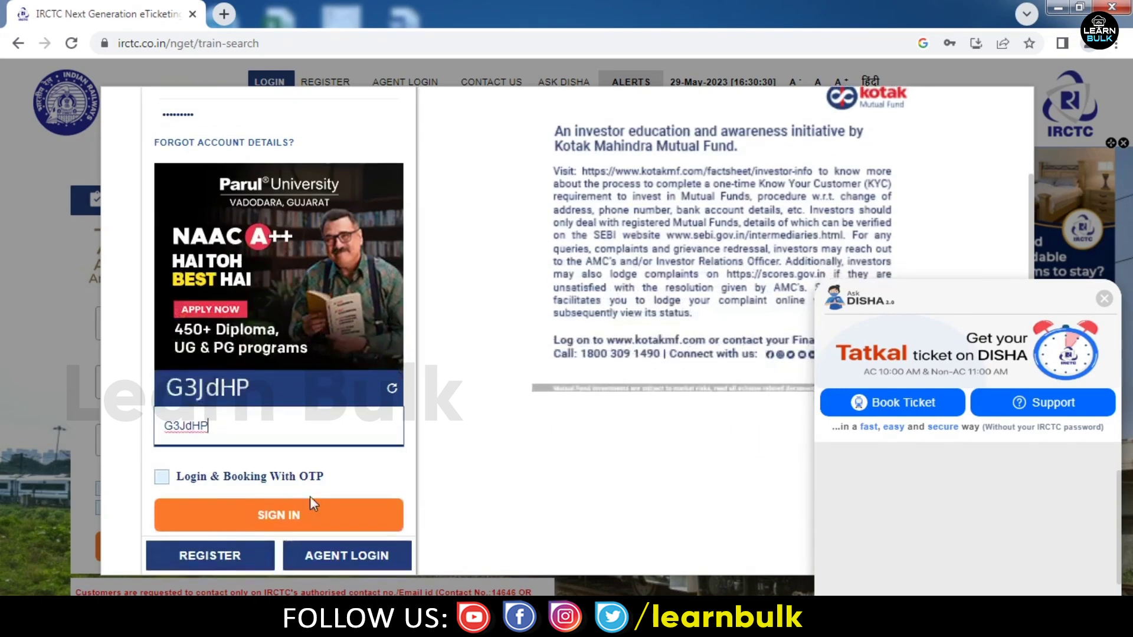
{"action": "left_click", "coordinate": [296, 513]}
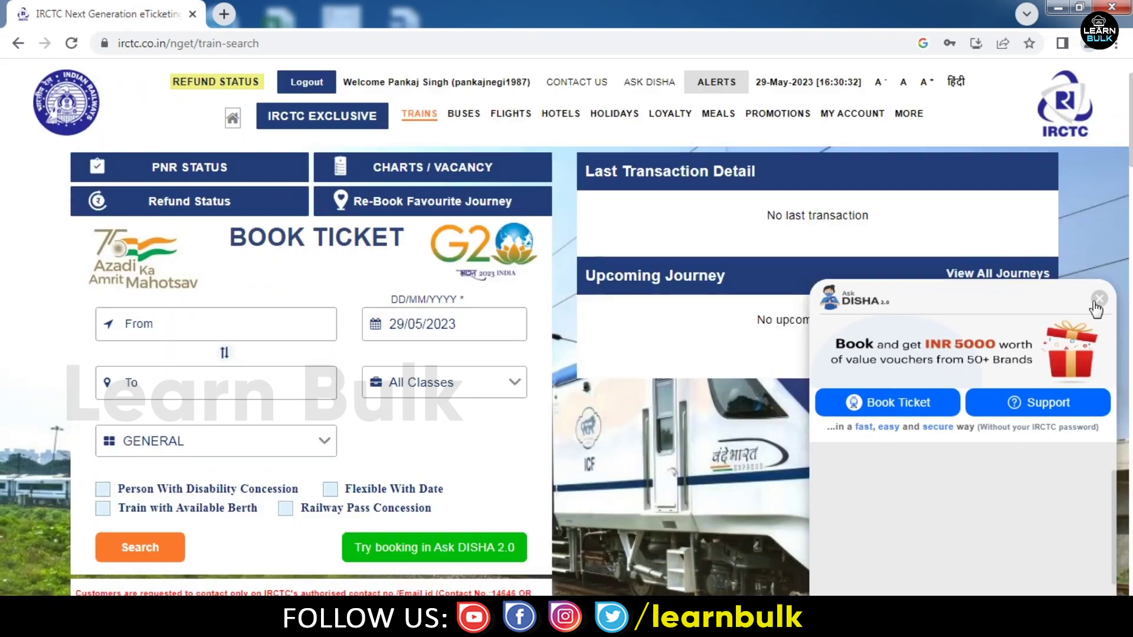
- Dismiss the Ask DISHA popup and show the IRCTC Exclusive eWallet submenu
{"action": "left_click", "coordinate": [1098, 299]}
{"action": "mouse_move", "coordinate": [302, 118]}
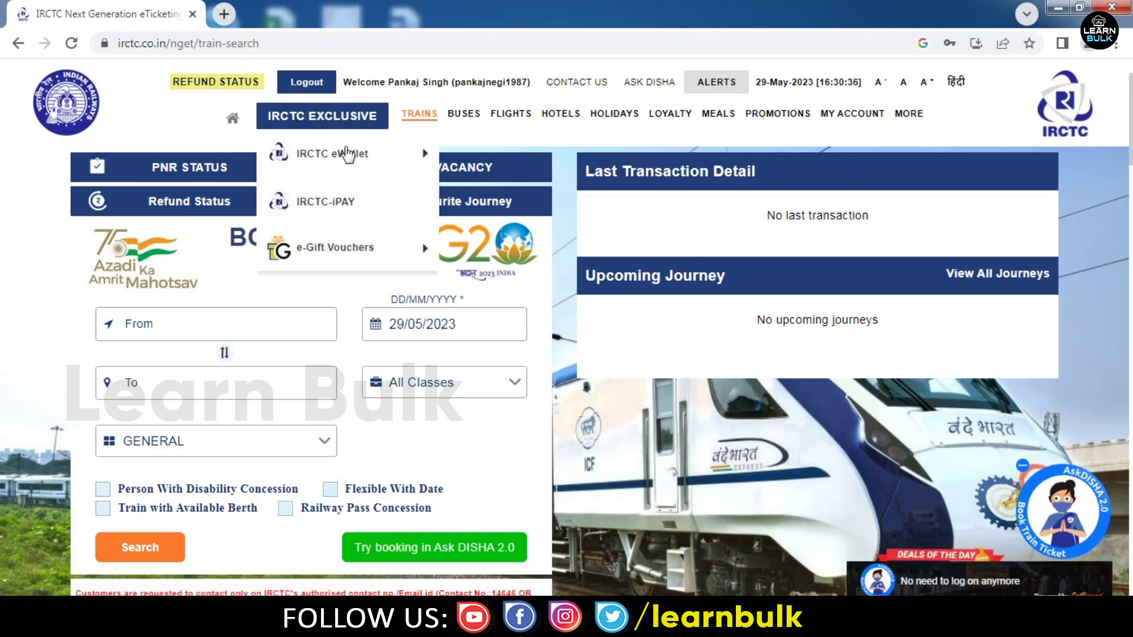
{"action": "mouse_move", "coordinate": [348, 156]}
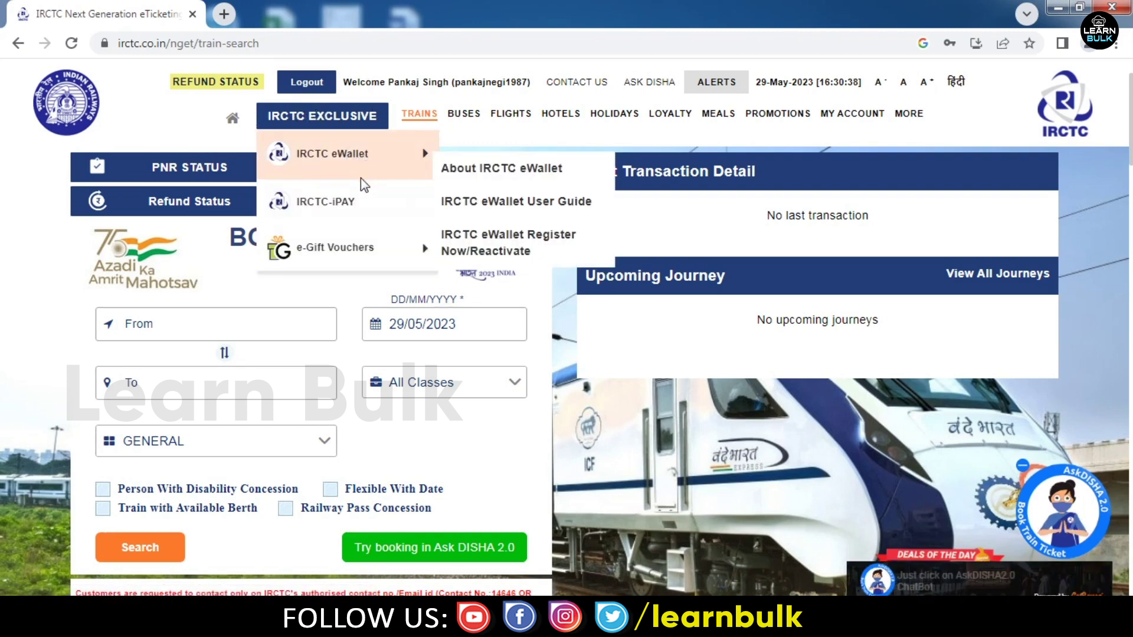